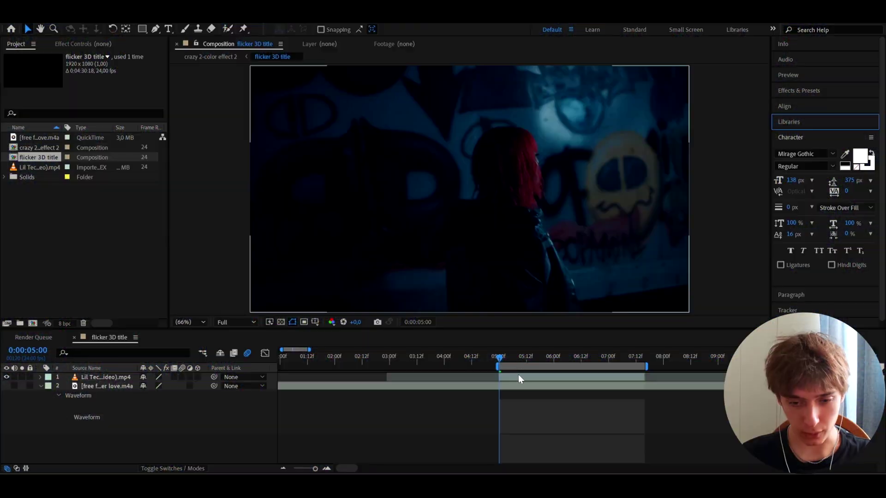
# Step: Change the Character panel font from Mirage Gothic to Akira Expanded, Regular, at 138 px
pyautogui.click(519, 377)
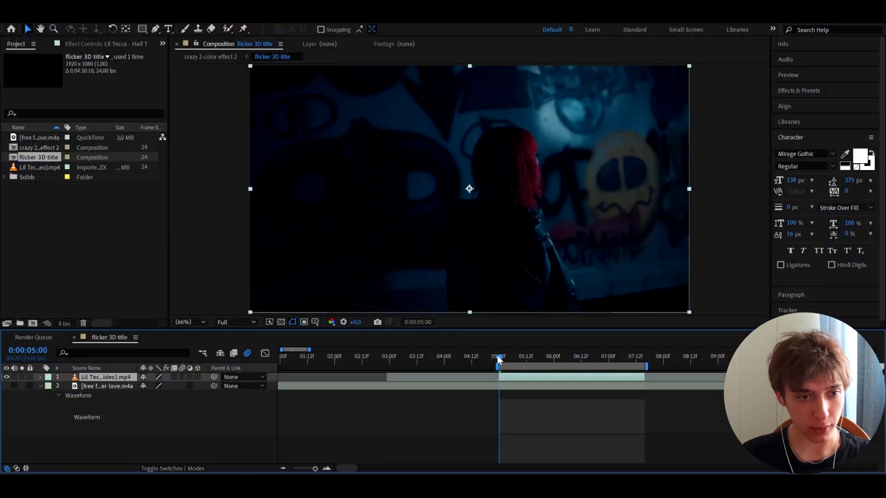
pyautogui.click(239, 224)
pyautogui.click(509, 376)
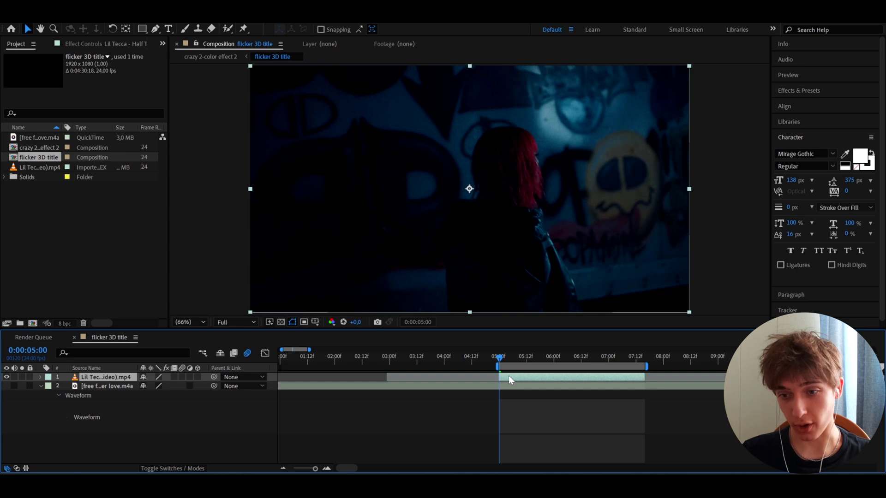
pyautogui.click(810, 155)
pyautogui.write('akira')
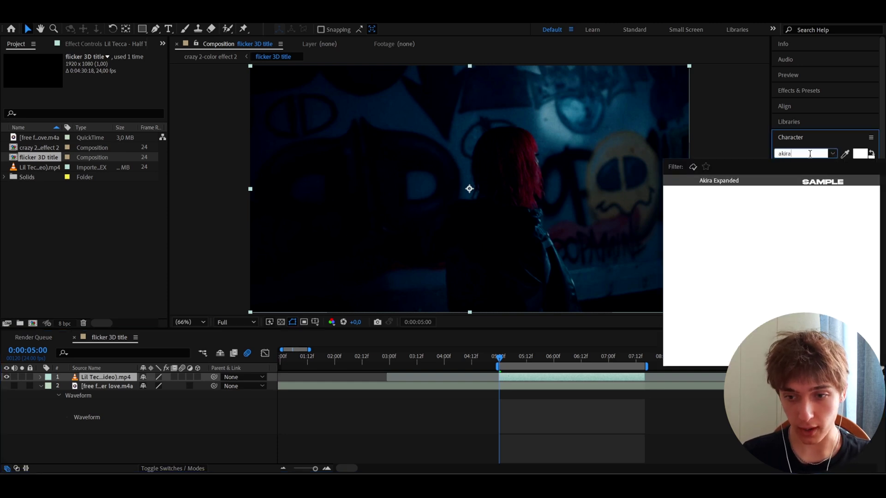
pyautogui.click(734, 187)
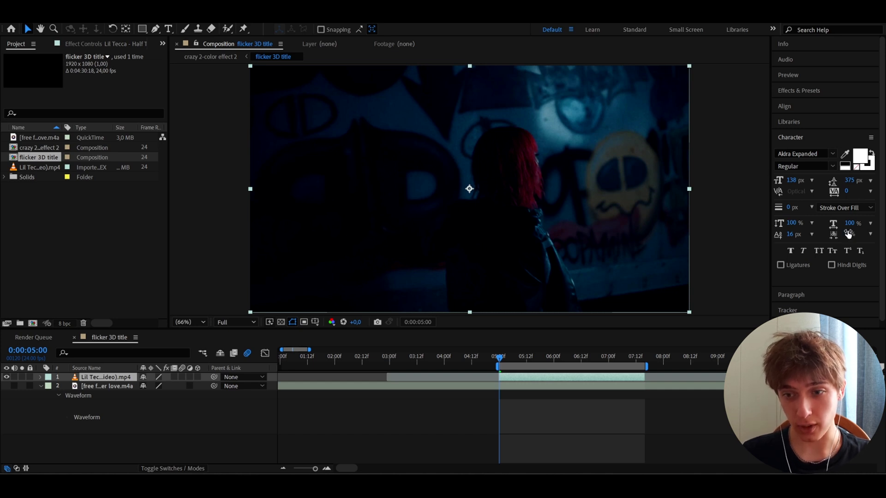
pyautogui.click(808, 155)
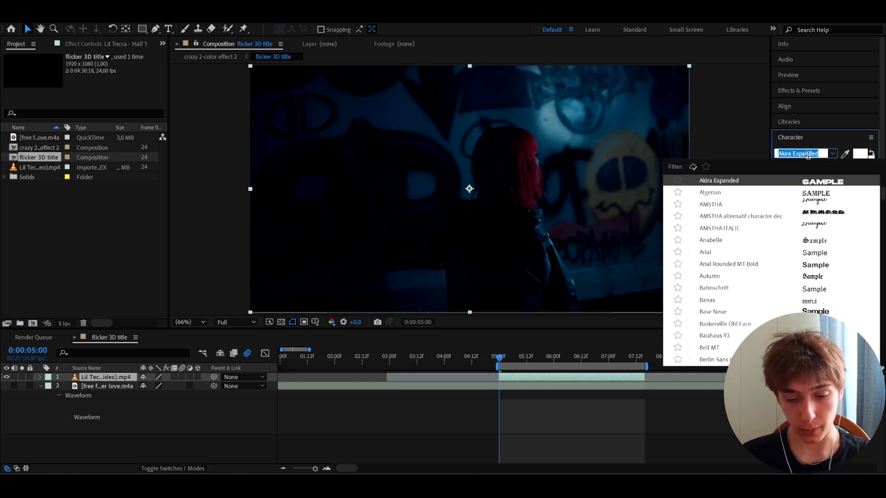
pyautogui.write('arial')
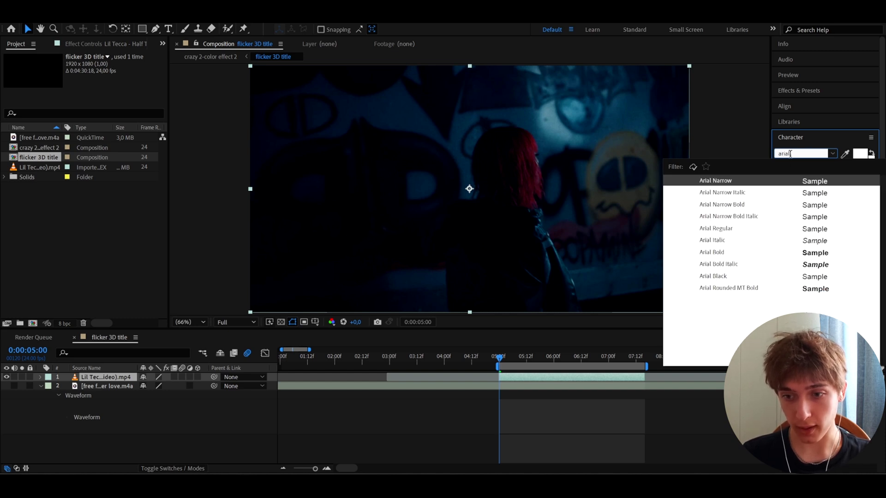
pyautogui.press('BackSpace')
pyautogui.press('BackSpace')
pyautogui.press('BackSpace')
pyautogui.press('BackSpace')
pyautogui.write('ki')
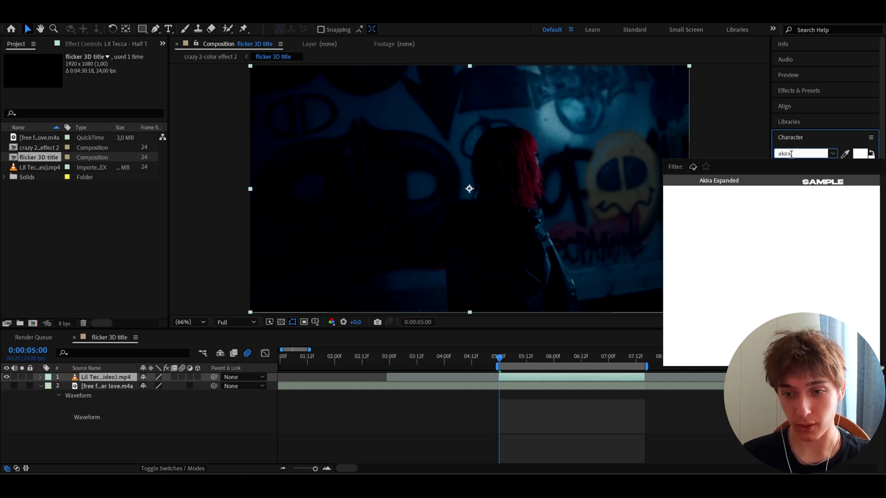
pyautogui.click(720, 181)
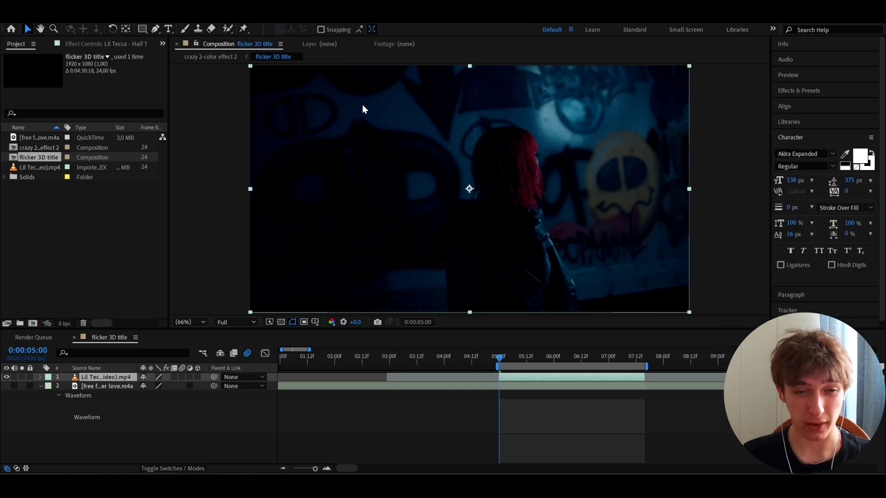
# Step: Create a horizontal text layer reading FLICKER in the composition
pyautogui.click(168, 31)
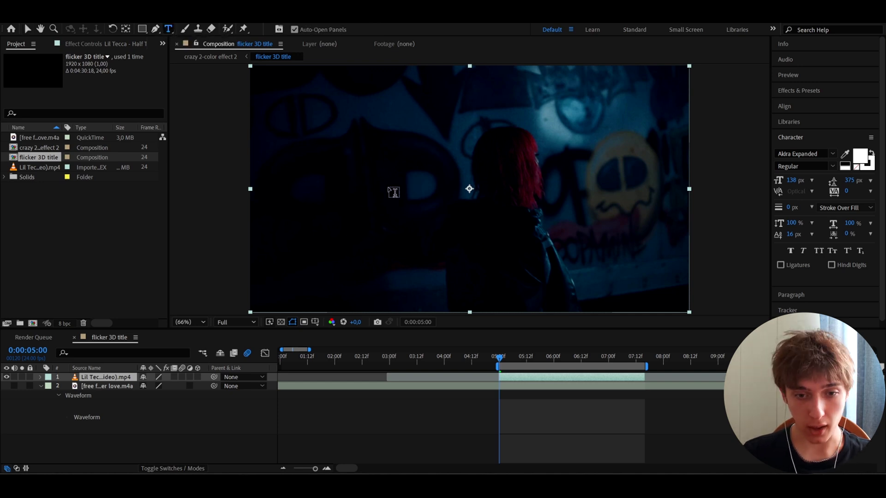
pyautogui.click(389, 185)
pyautogui.write('F')
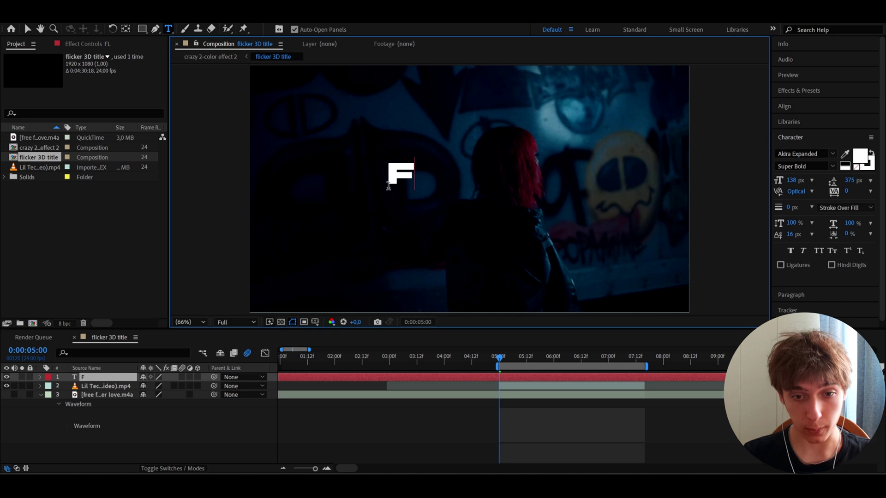
pyautogui.write('LICKER')
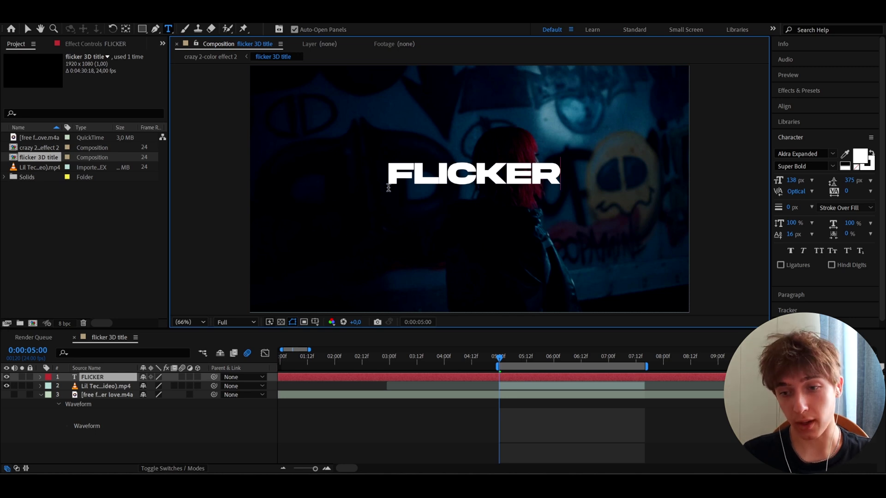
# Step: Centre FLICKER horizontally and vertically, then reposition its anchor point with Pan Behind
pyautogui.click(785, 106)
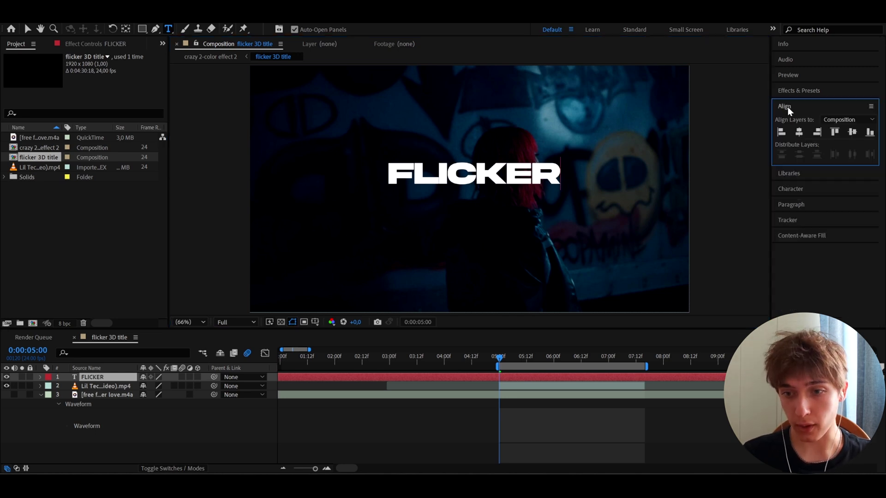
pyautogui.click(800, 132)
pyautogui.click(852, 132)
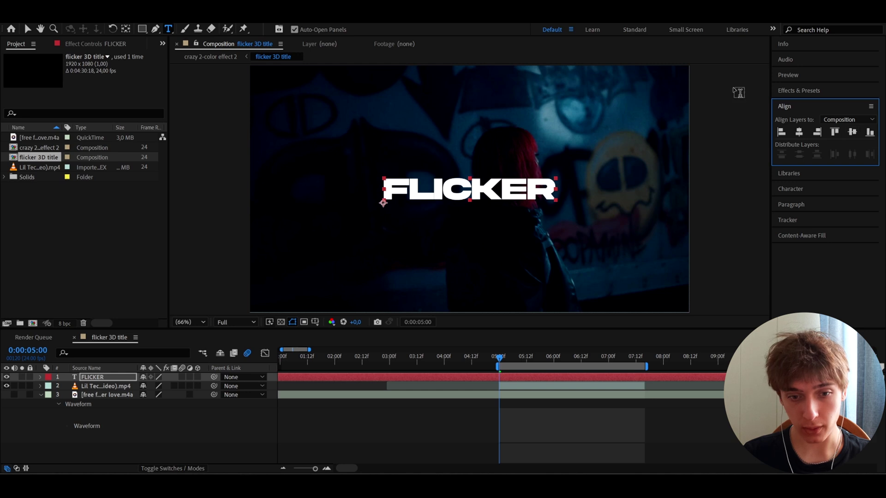
pyautogui.click(126, 29)
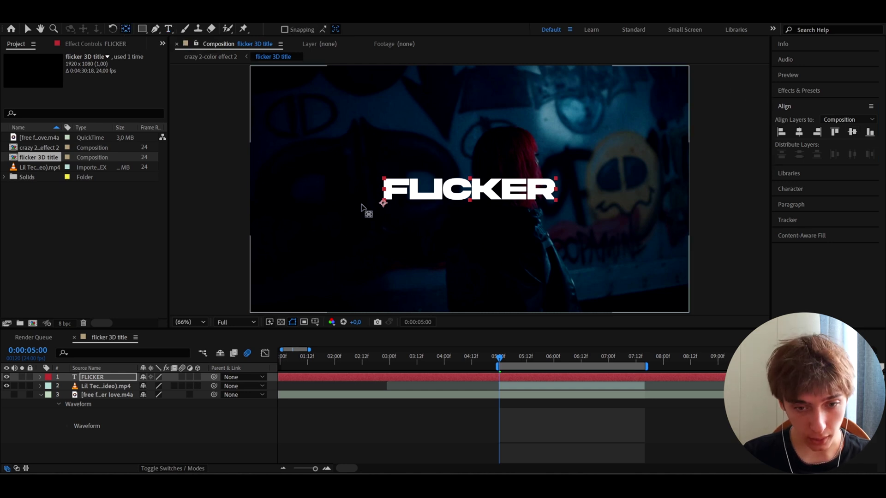
pyautogui.click(384, 207)
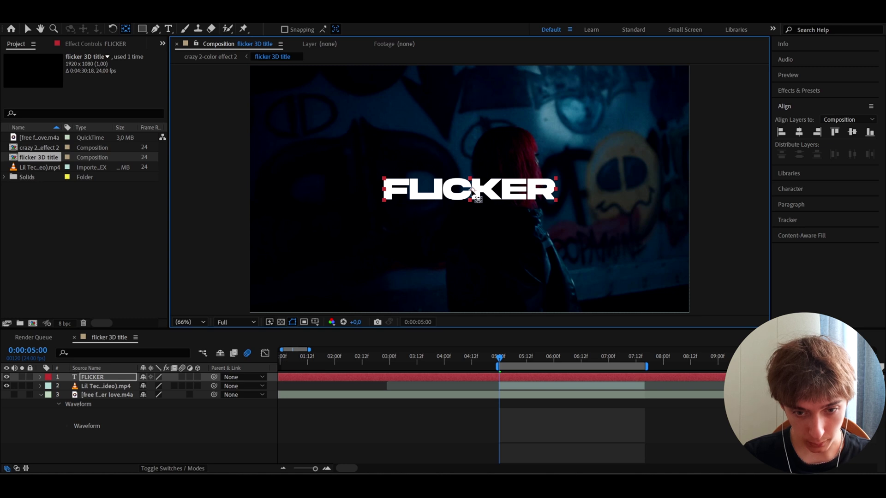
# Step: Show the title's scale and add a new black solid layer
pyautogui.press('v')
pyautogui.press('s')
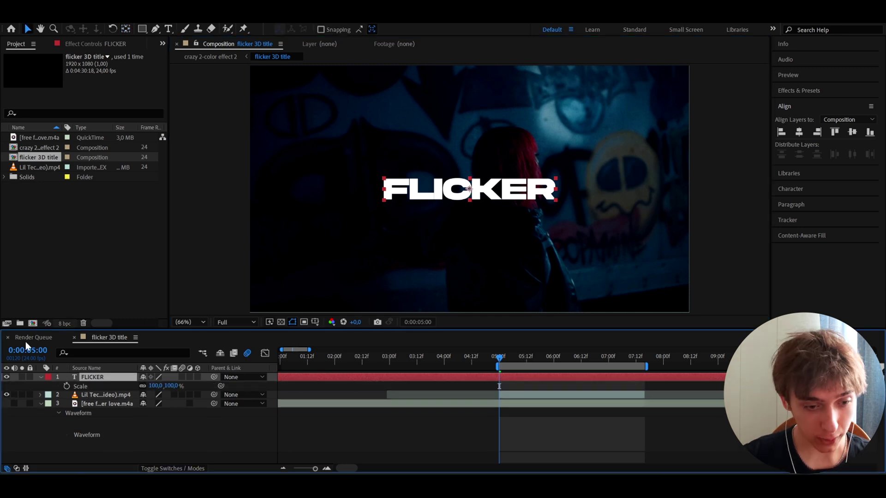
pyautogui.rightClick(65, 374)
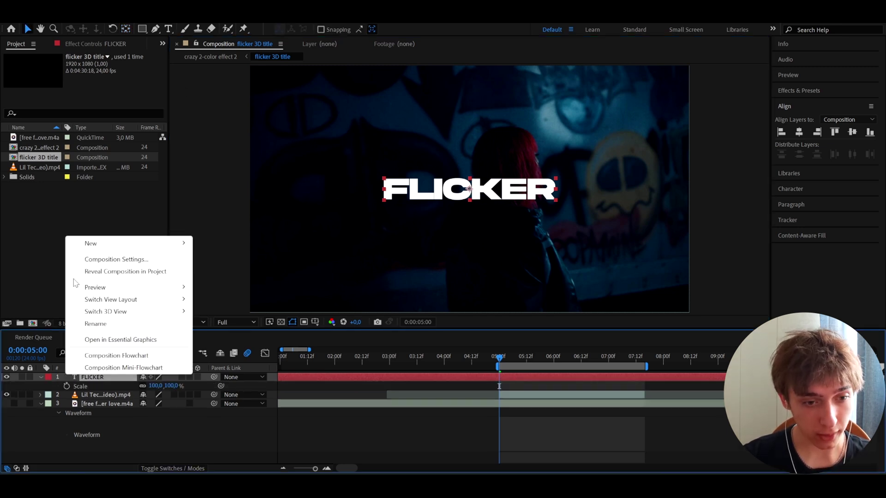
pyautogui.moveTo(101, 245)
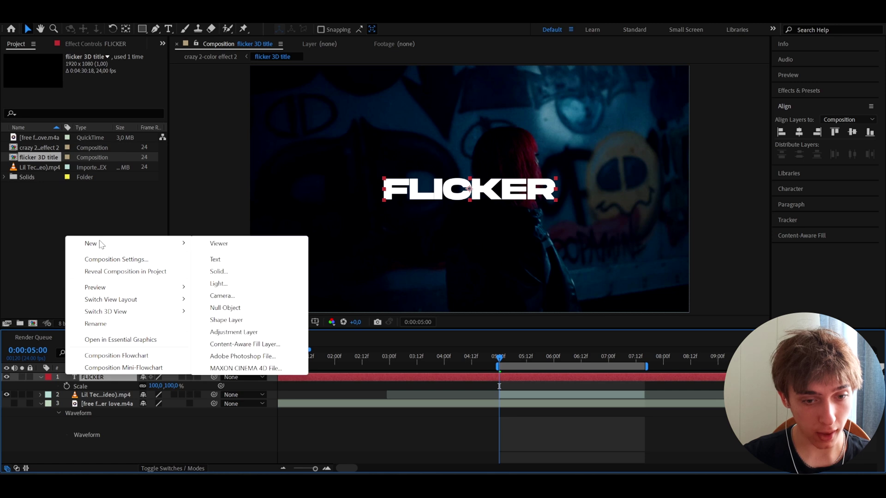
pyautogui.click(220, 272)
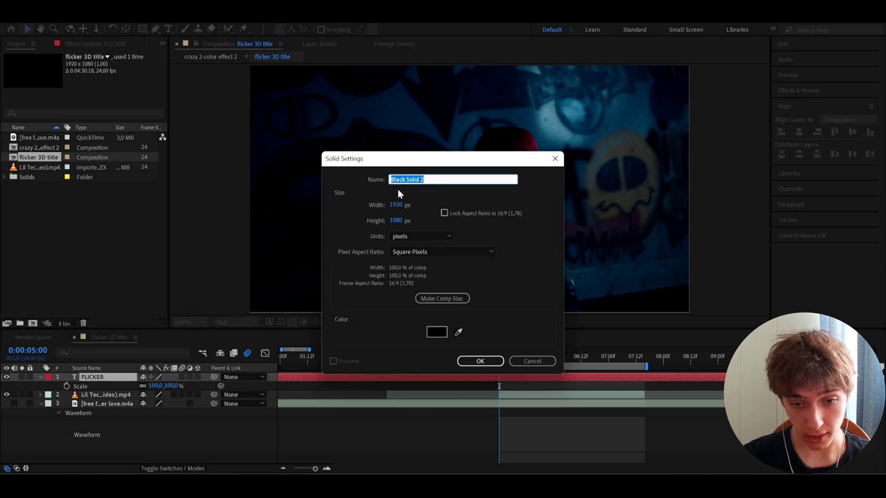
pyautogui.click(482, 361)
# Step: Apply Element to the solid, set Path Layer 1 to FLICKER, and open Scene Setup
pyautogui.hotkey('ctrl', 'space')
pyautogui.write('eleme')
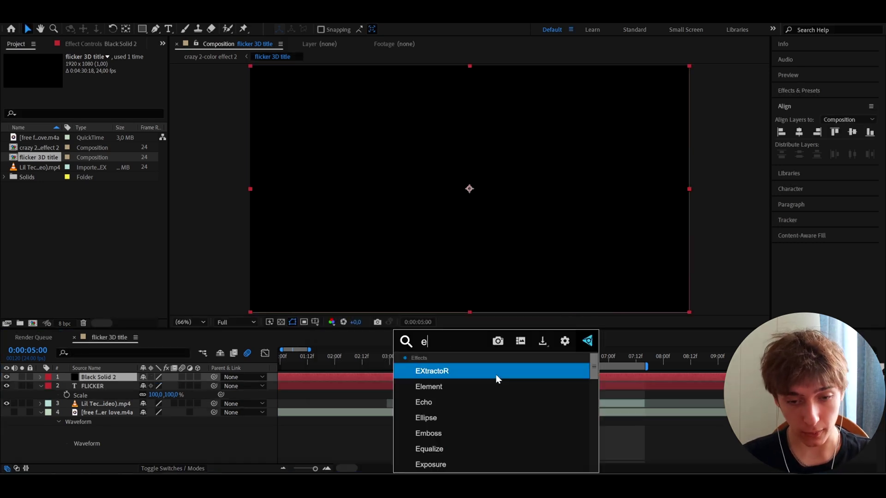
pyautogui.click(492, 372)
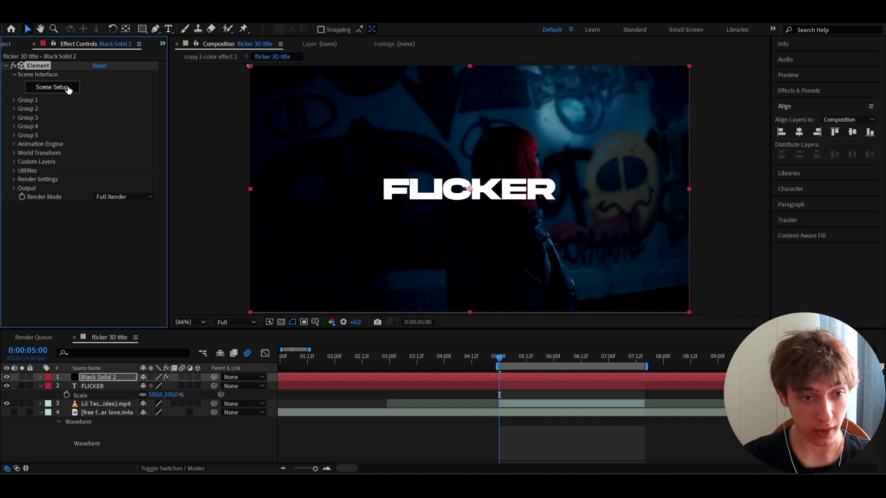
pyautogui.click(13, 162)
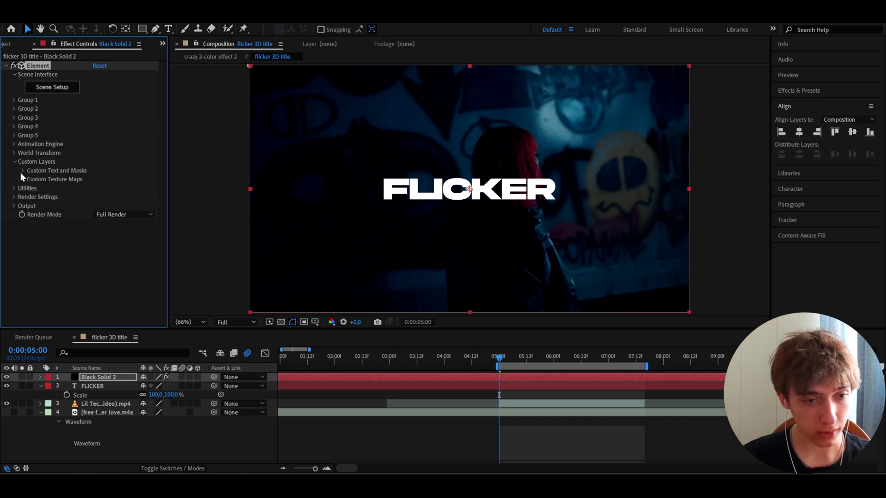
pyautogui.click(22, 170)
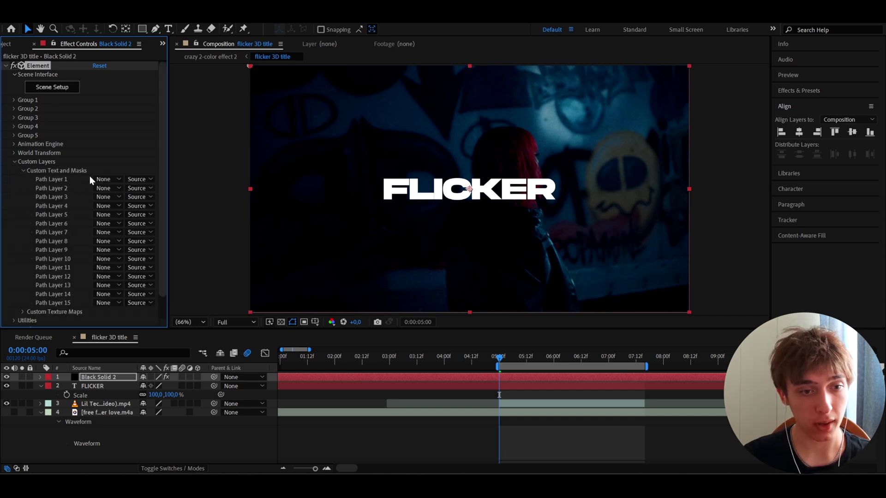
pyautogui.click(101, 181)
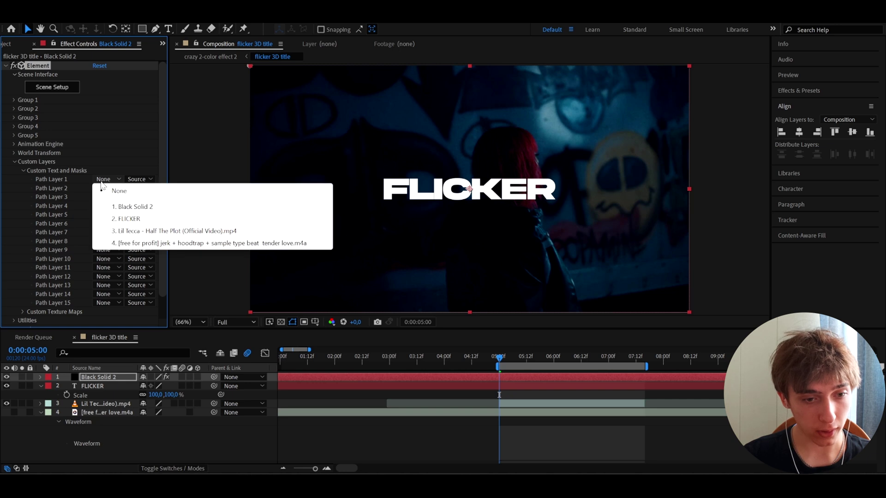
pyautogui.click(117, 219)
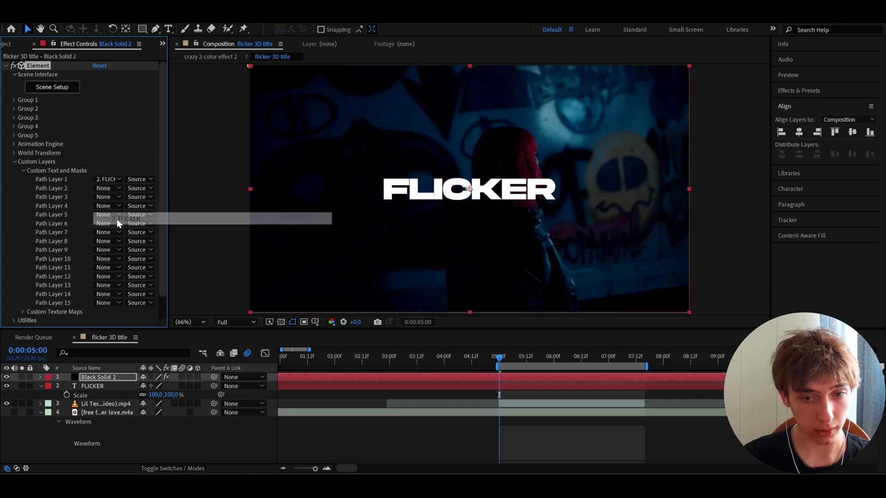
pyautogui.click(46, 88)
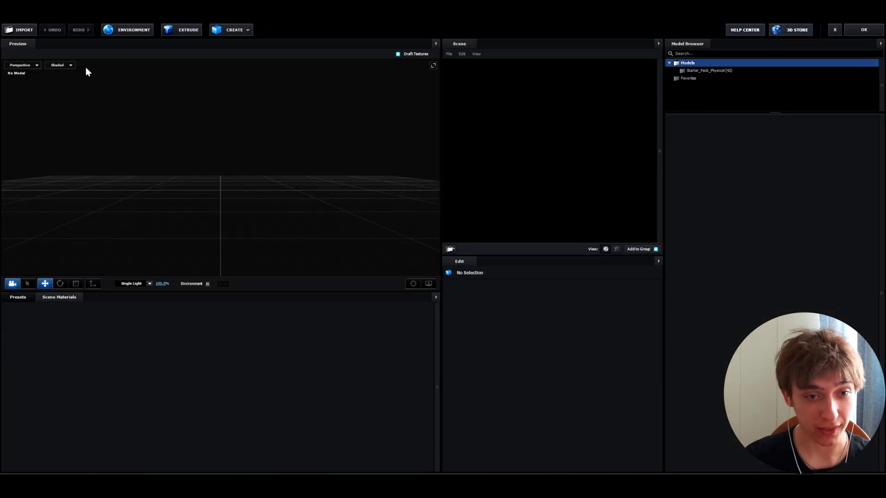
# Step: Extrude the FLICKER text and apply the Chrome physical material to it
pyautogui.click(177, 31)
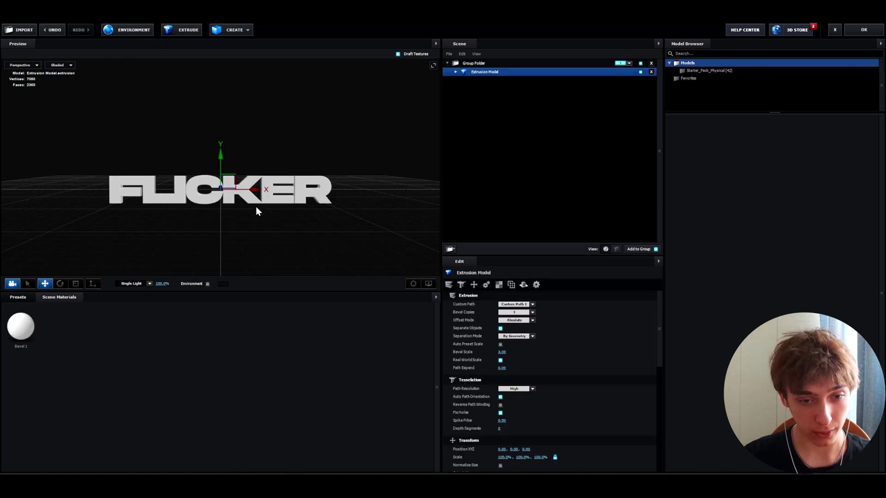
pyautogui.scroll(3, 257, 210)
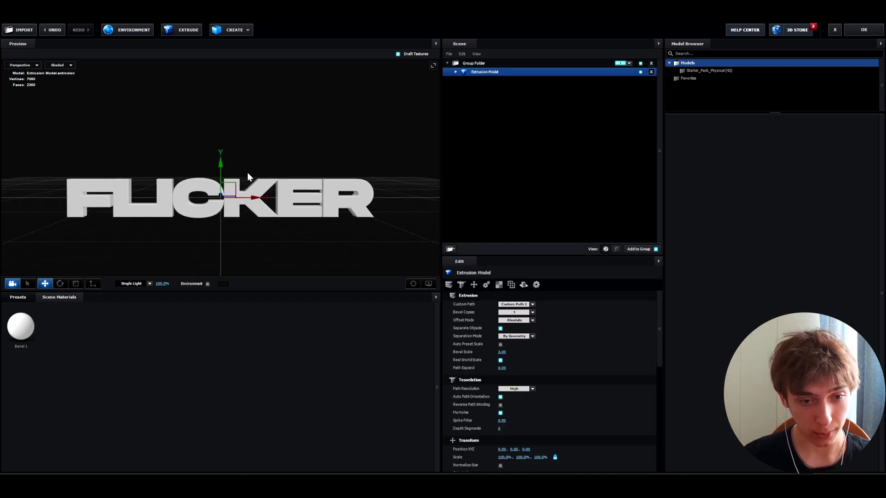
pyautogui.moveTo(248, 173)
pyautogui.mouseDown()
pyautogui.moveTo(240, 151)
pyautogui.moveTo(252, 178)
pyautogui.mouseUp()
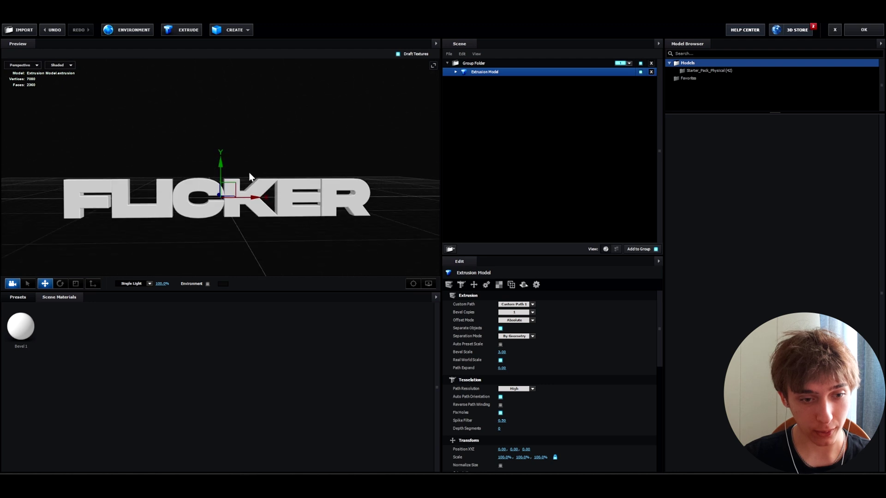
pyautogui.click(19, 299)
pyautogui.click(27, 328)
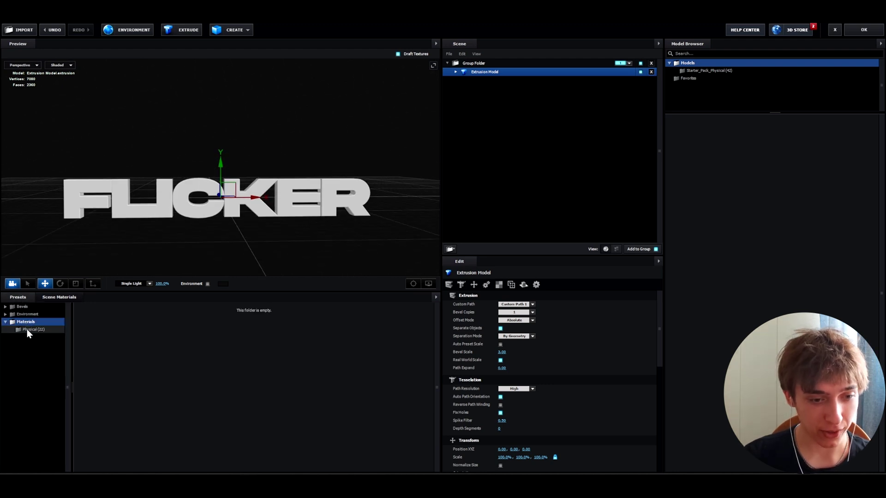
pyautogui.moveTo(230, 334); pyautogui.dragTo(317, 211)
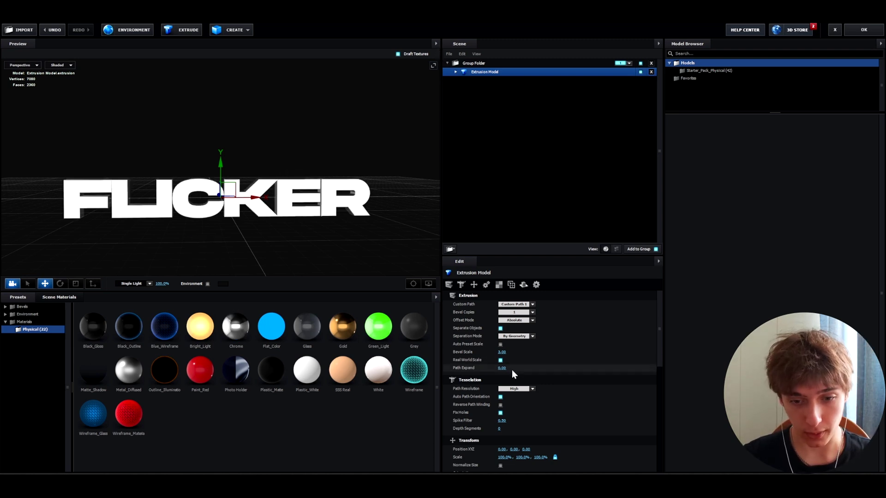
# Step: Raise the bevel scale to 3.26 and bring up the Chrome material's properties
pyautogui.moveTo(502, 352); pyautogui.dragTo(516, 359)
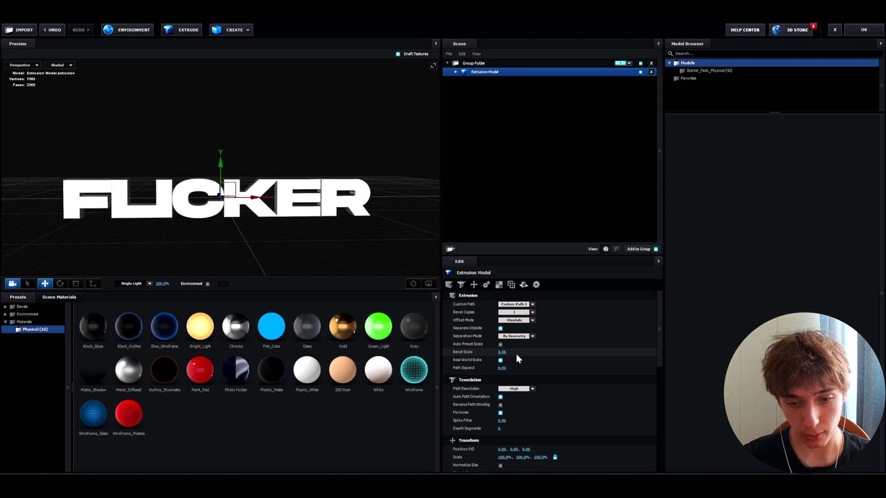
pyautogui.click(455, 72)
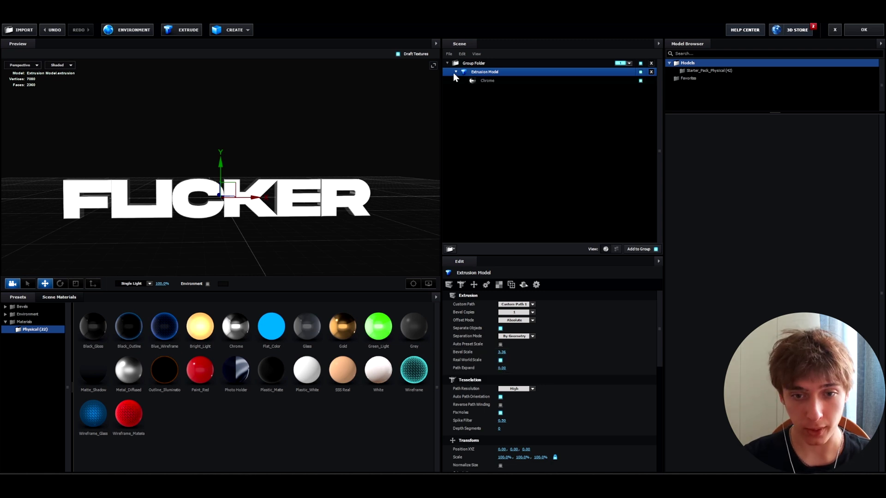
pyautogui.click(483, 83)
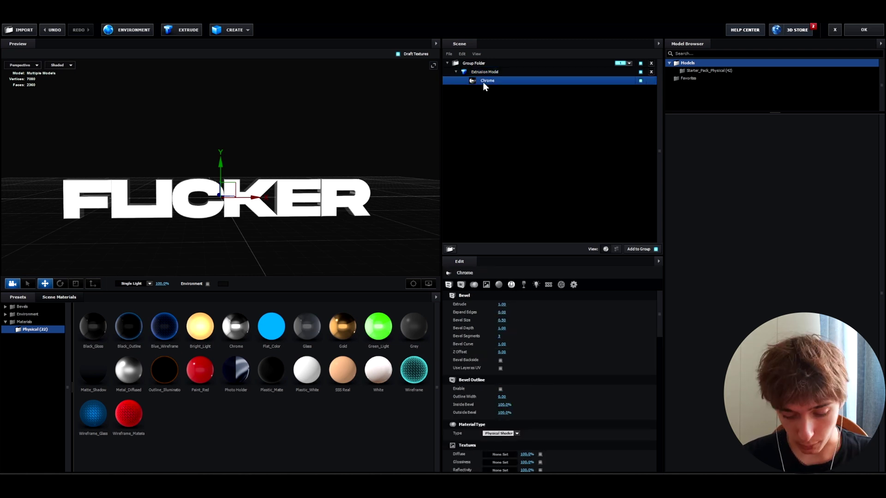
# Step: Set the Chrome bevel to Extrude 2, Expand Edges 0.40 and Bevel Size 1.25
pyautogui.moveTo(515, 305); pyautogui.dragTo(545, 305)
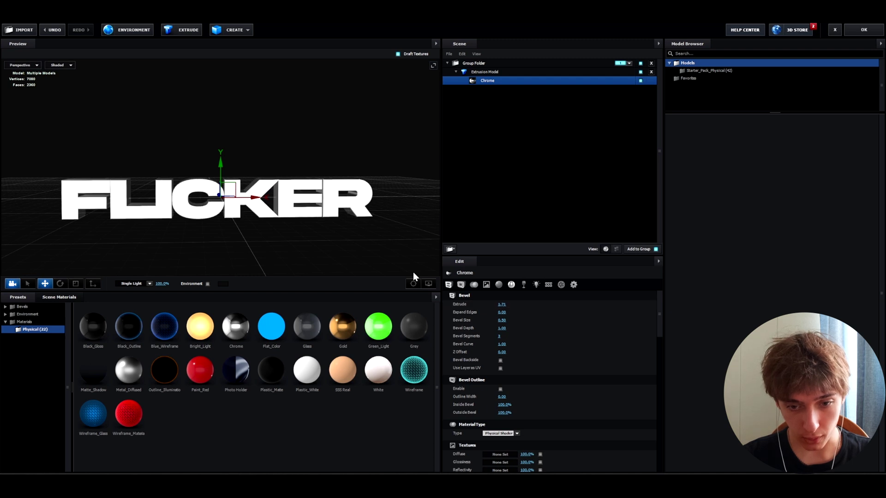
pyautogui.moveTo(353, 262); pyautogui.dragTo(341, 238)
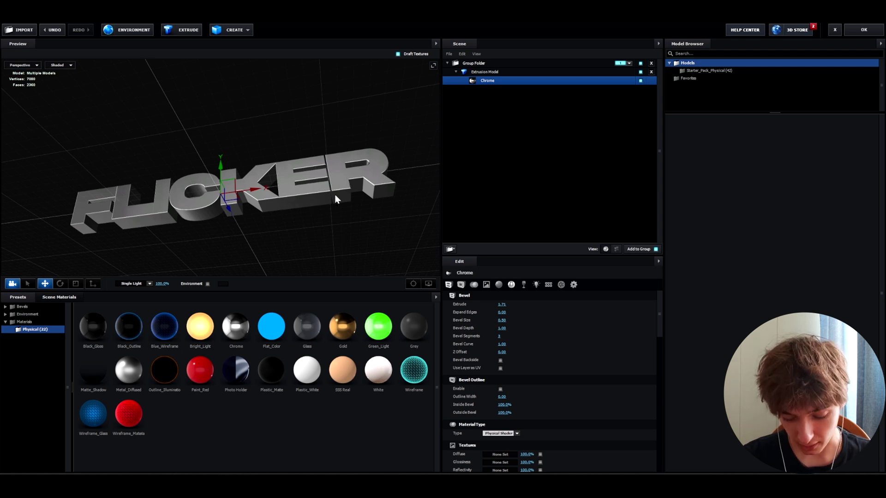
pyautogui.click(503, 304)
pyautogui.write('2')
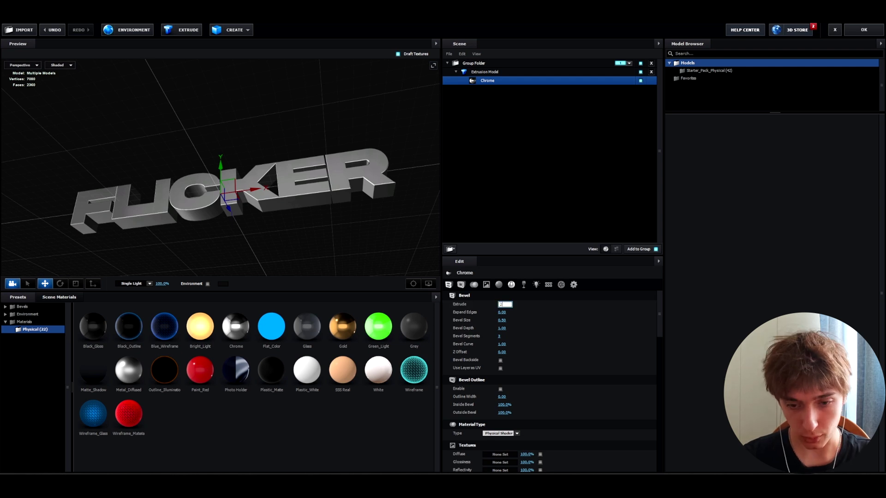
pyautogui.press('Return')
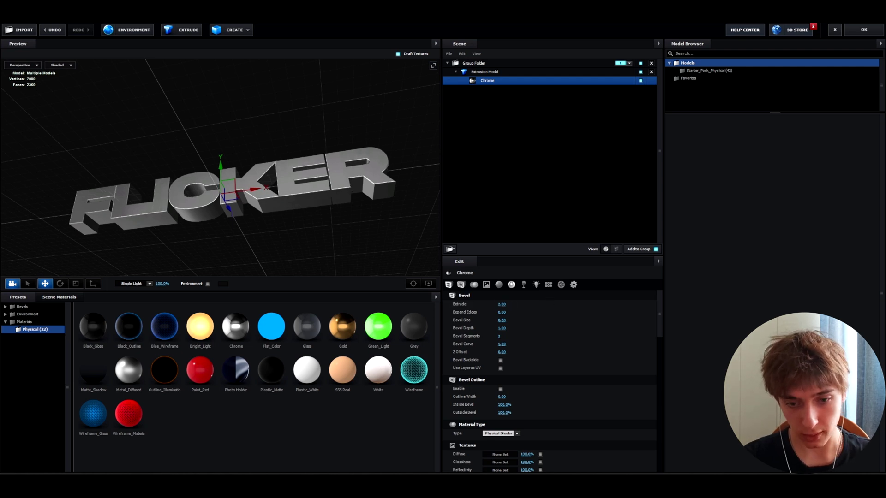
pyautogui.click(502, 312)
pyautogui.write('0.4')
pyautogui.press('Return')
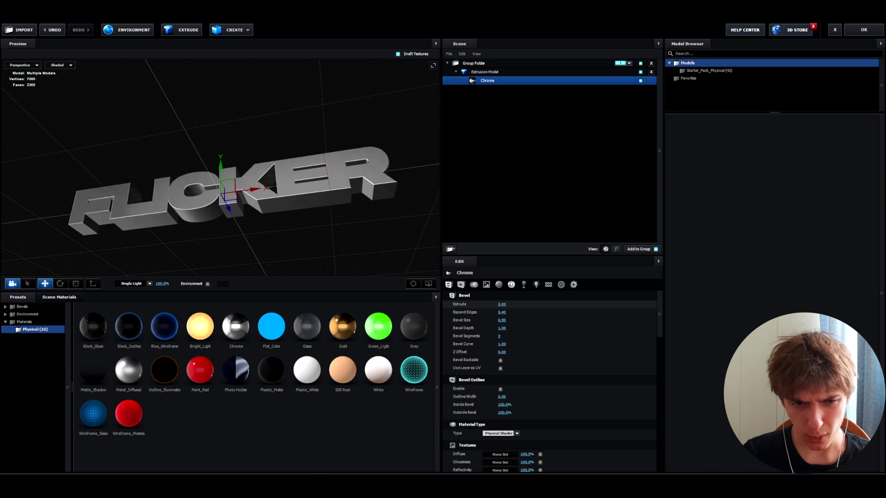
pyautogui.moveTo(411, 242); pyautogui.dragTo(354, 229)
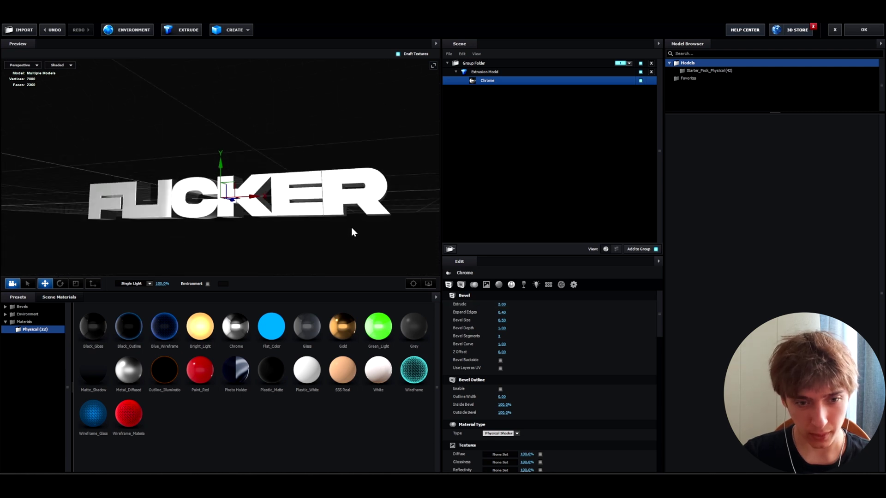
pyautogui.click(502, 321)
pyautogui.write('1.2')
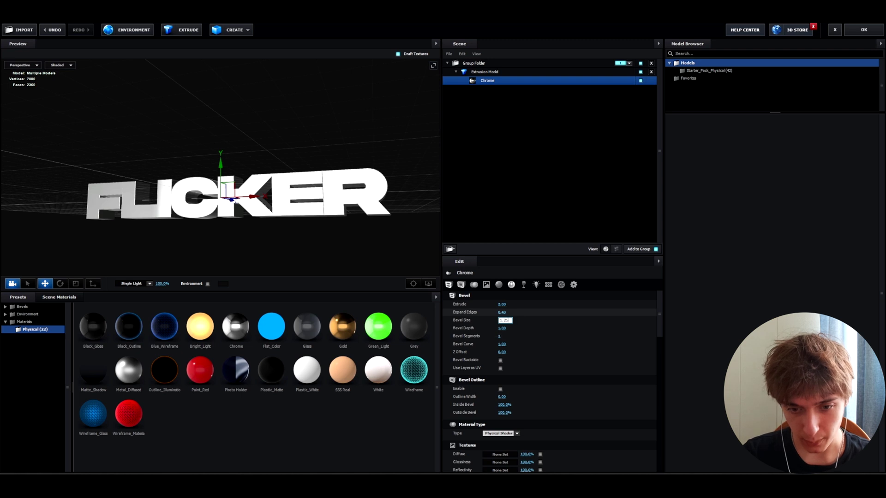
pyautogui.write('5')
pyautogui.press('Return')
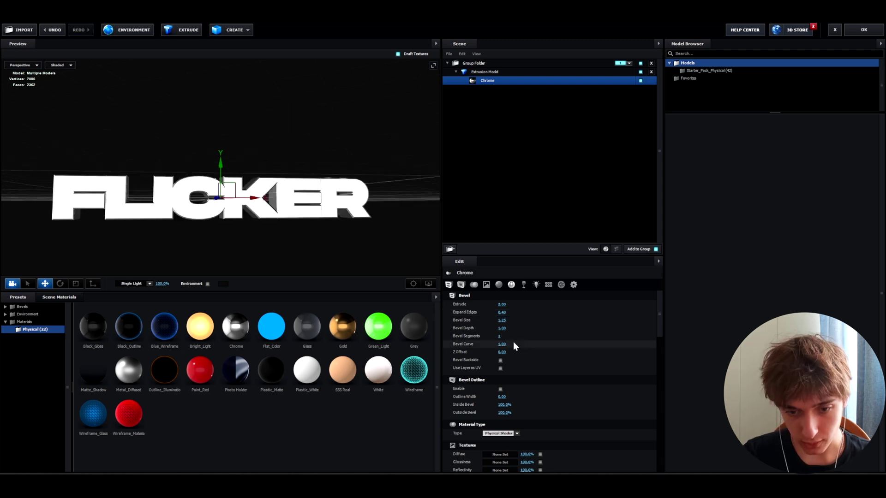
# Step: Lower the Extrusion Model's bevel scale to 2, then return to the Chrome material
pyautogui.click(481, 73)
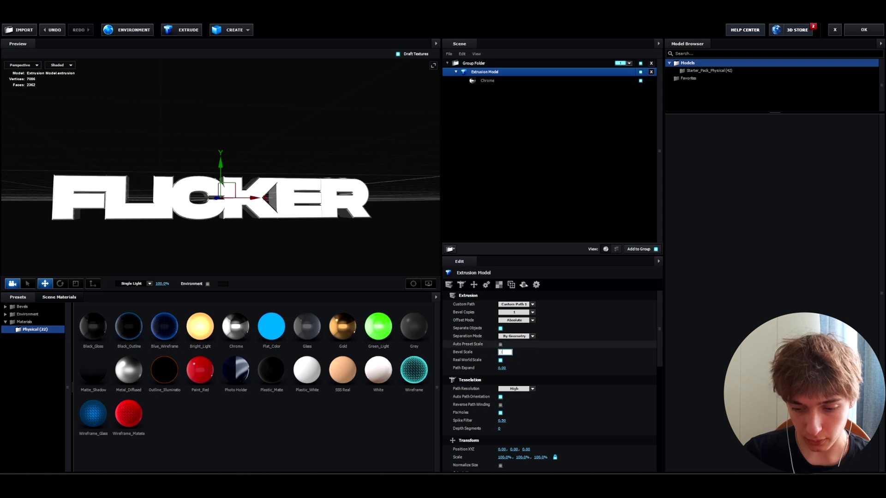
pyautogui.write('2')
pyautogui.press('Return')
pyautogui.moveTo(249, 226); pyautogui.dragTo(283, 225)
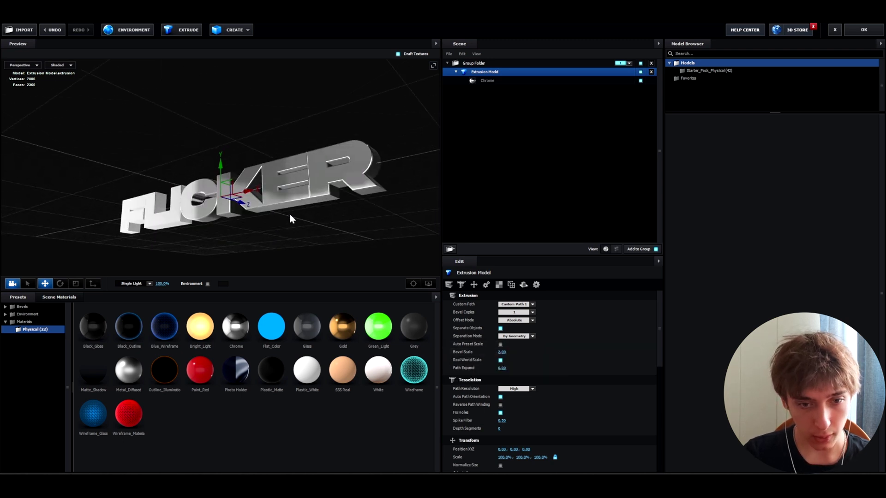
pyautogui.click(489, 81)
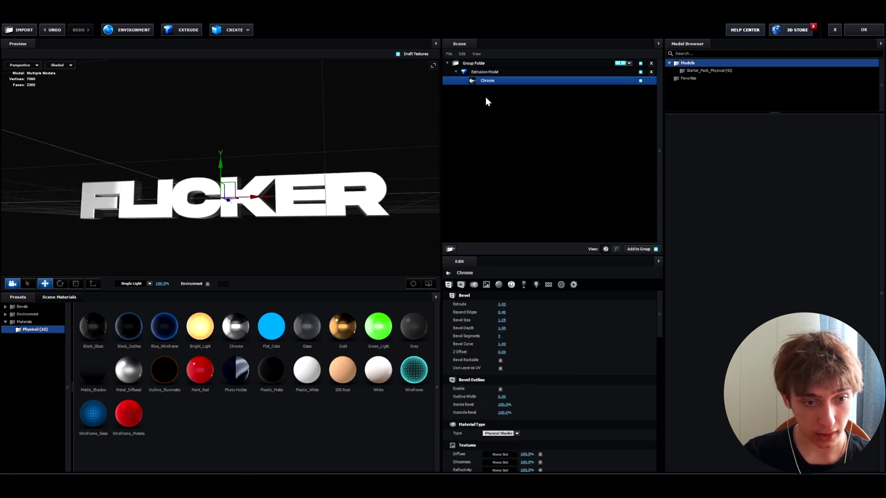
# Step: Apply the 3D scene and set Group 1's starting Particle Size to 1
pyautogui.click(862, 31)
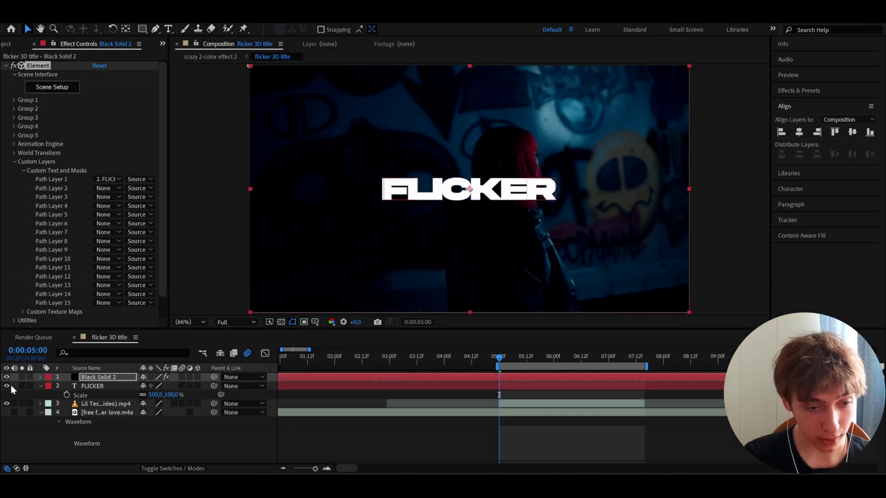
pyautogui.click(88, 376)
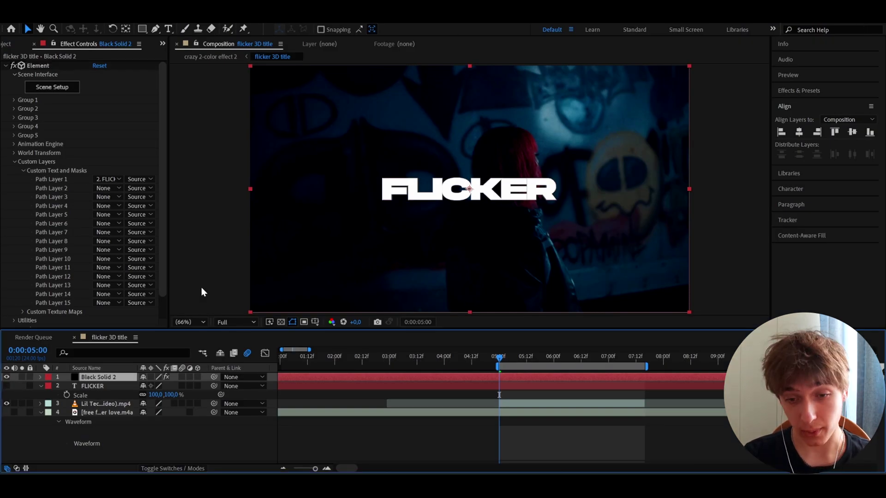
pyautogui.click(13, 101)
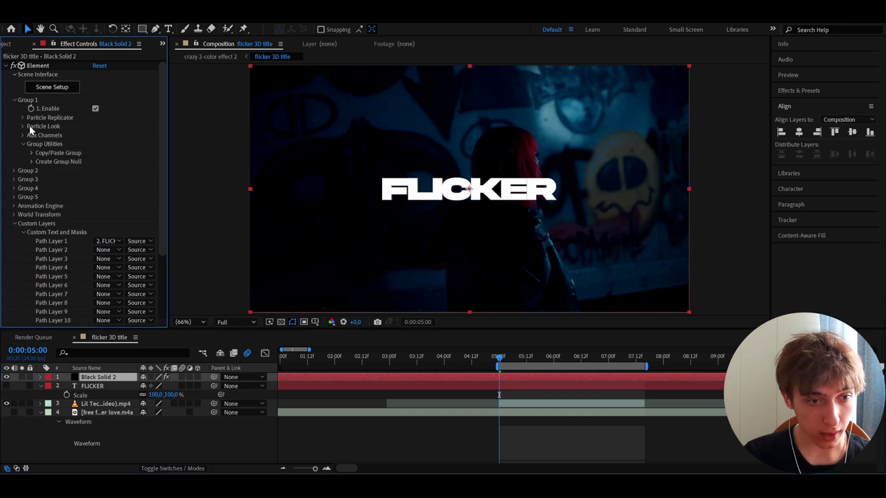
pyautogui.click(22, 126)
pyautogui.click(96, 135)
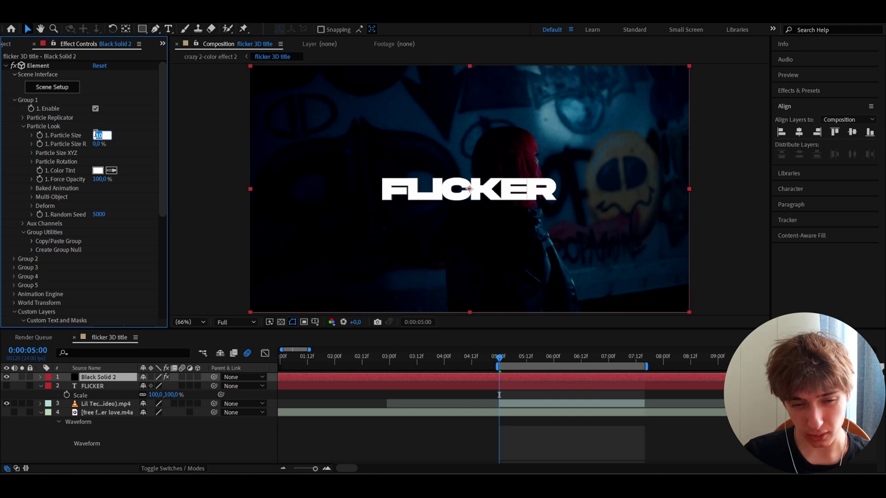
pyautogui.write('1')
pyautogui.press('Return')
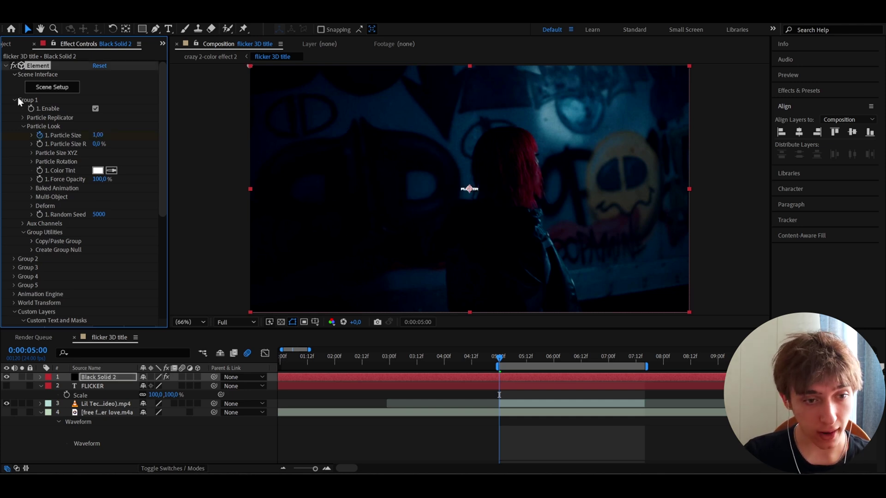
# Step: Keyframe Particle Size up to about 19.75 around 7:14
pyautogui.click(647, 359)
pyautogui.moveTo(647, 359); pyautogui.dragTo(640, 359)
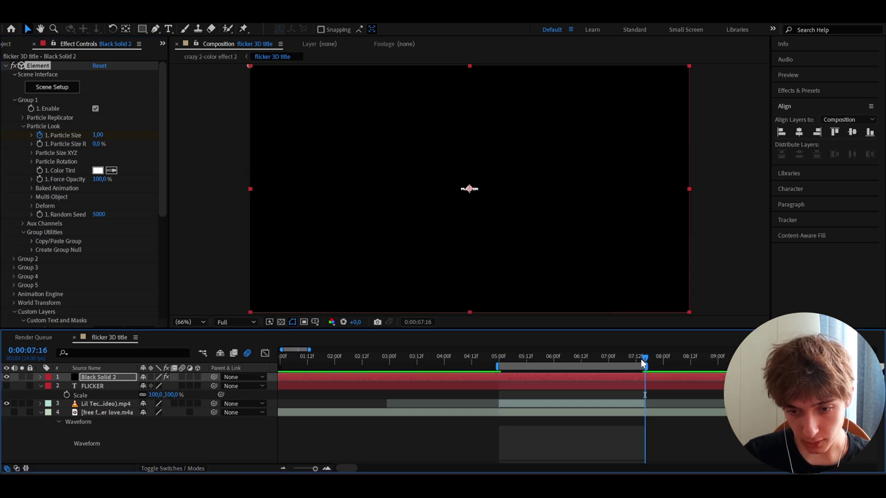
pyautogui.moveTo(97, 135); pyautogui.dragTo(198, 136)
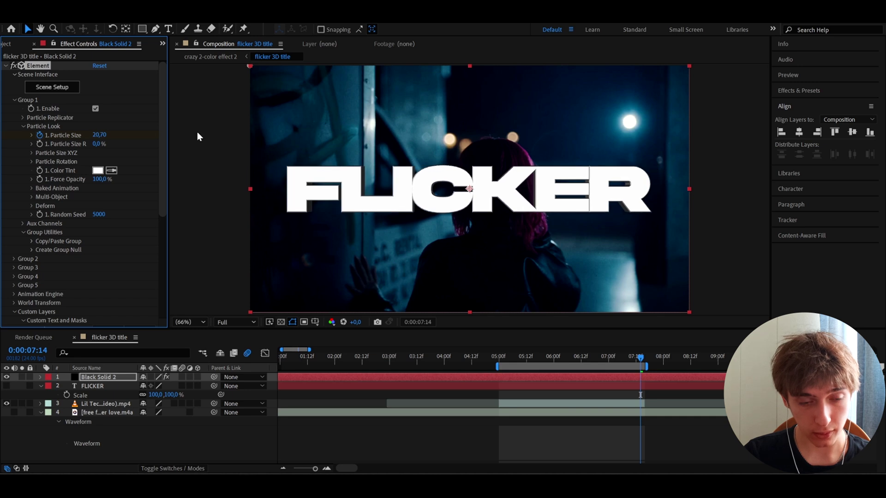
pyautogui.click(499, 388)
pyautogui.press('pageup')
pyautogui.press('pageup')
pyautogui.press('pageup')
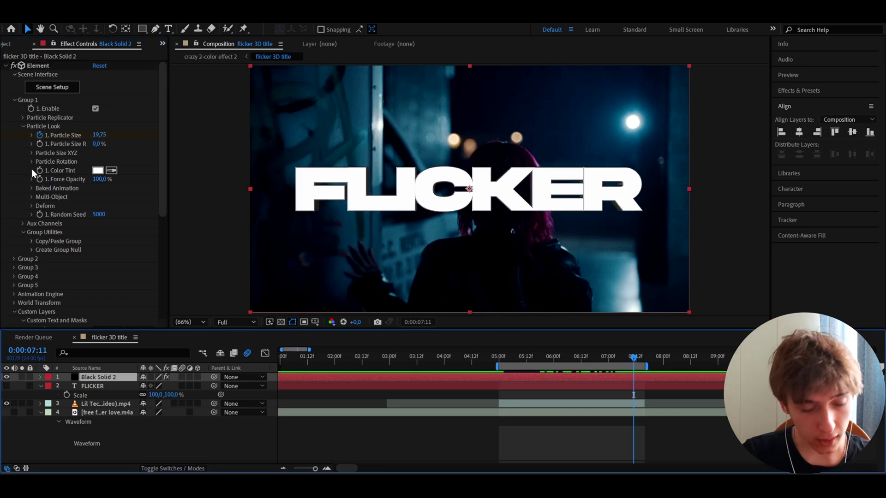
# Step: Set Particle Rotation to X −25° and Y 66°
pyautogui.click(31, 162)
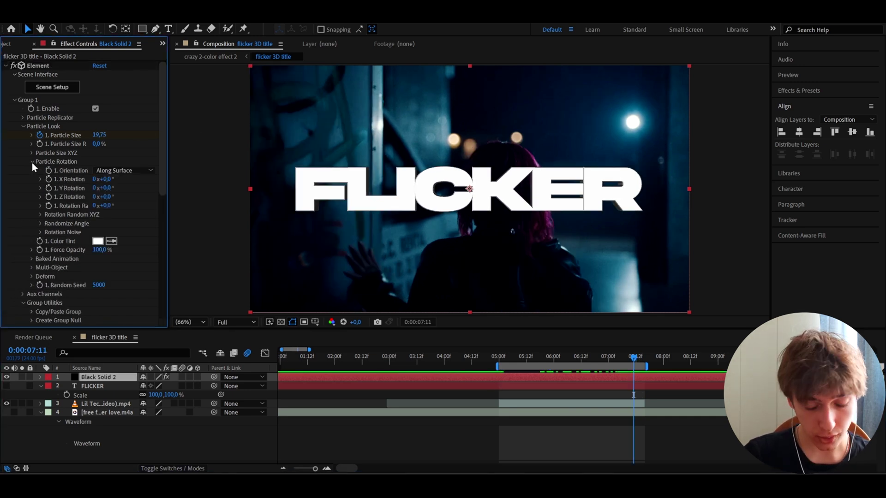
pyautogui.click(107, 179)
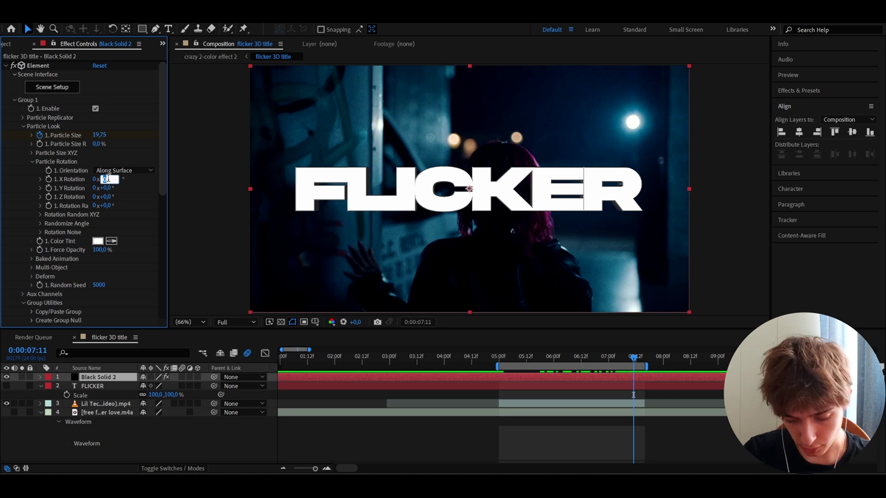
pyautogui.write('-25')
pyautogui.press('Return')
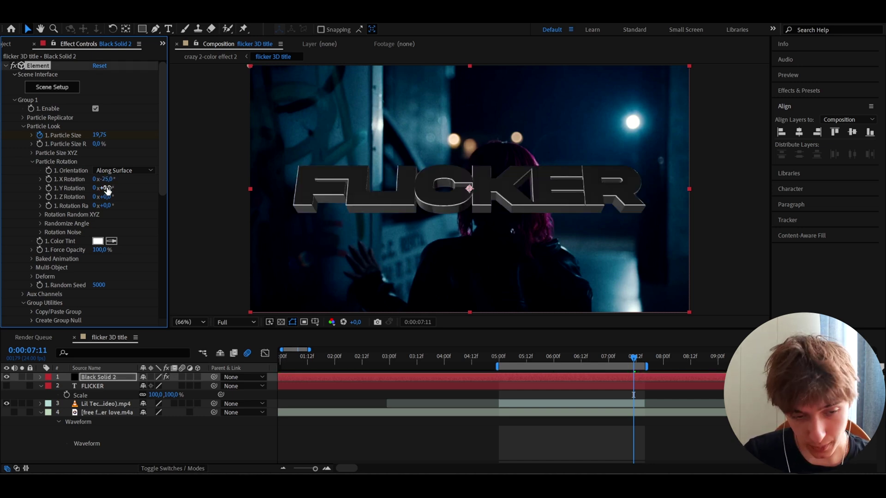
pyautogui.click(107, 189)
pyautogui.write('66')
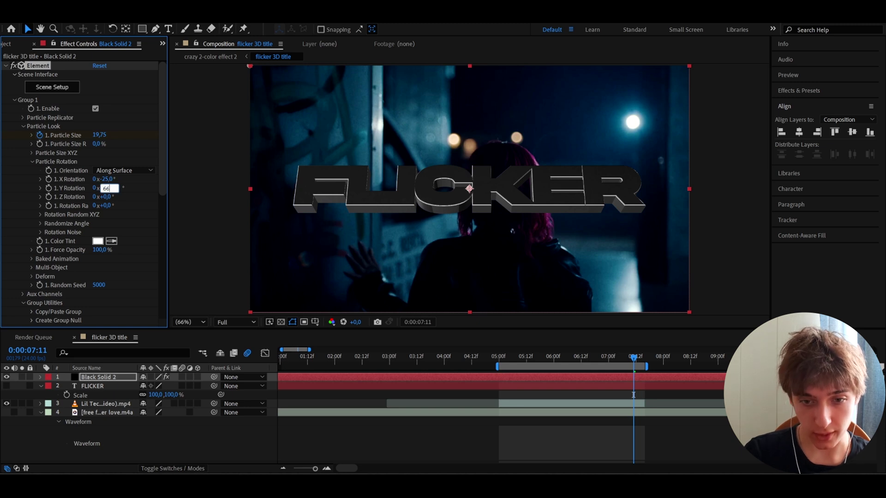
pyautogui.press('Return')
# Step: Keyframe Y Rotation from 66° at 5:00 to −2° near 7:13, then preview
pyautogui.click(499, 358)
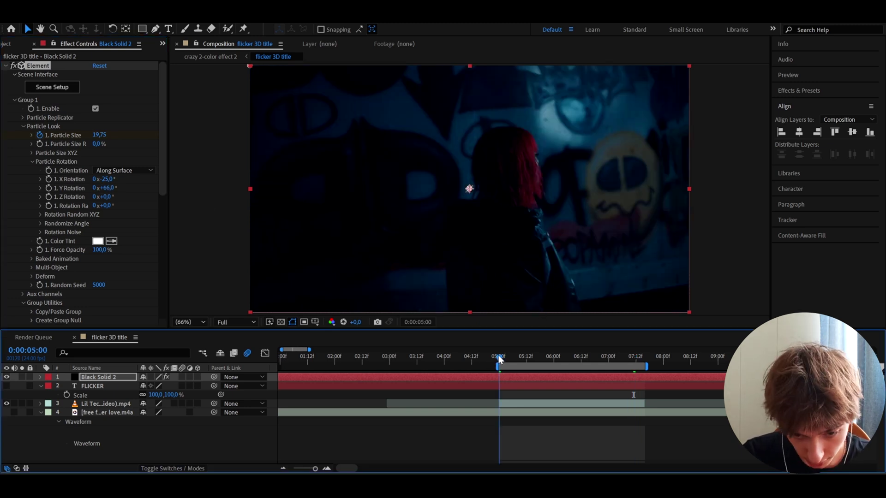
pyautogui.click(48, 189)
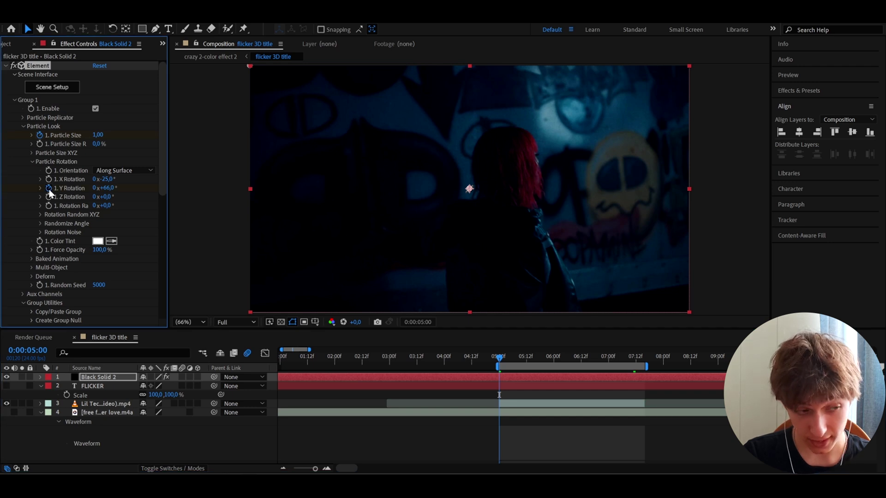
pyautogui.click(556, 360)
pyautogui.click(591, 359)
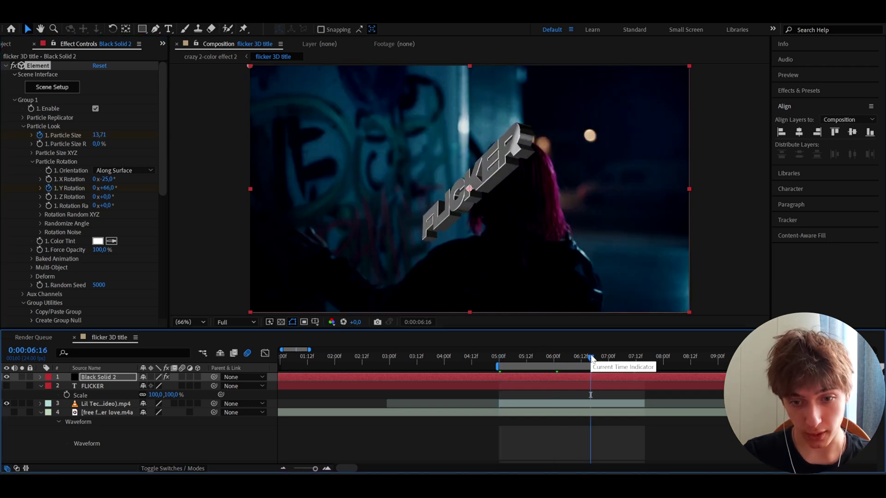
pyautogui.moveTo(591, 359); pyautogui.dragTo(643, 360)
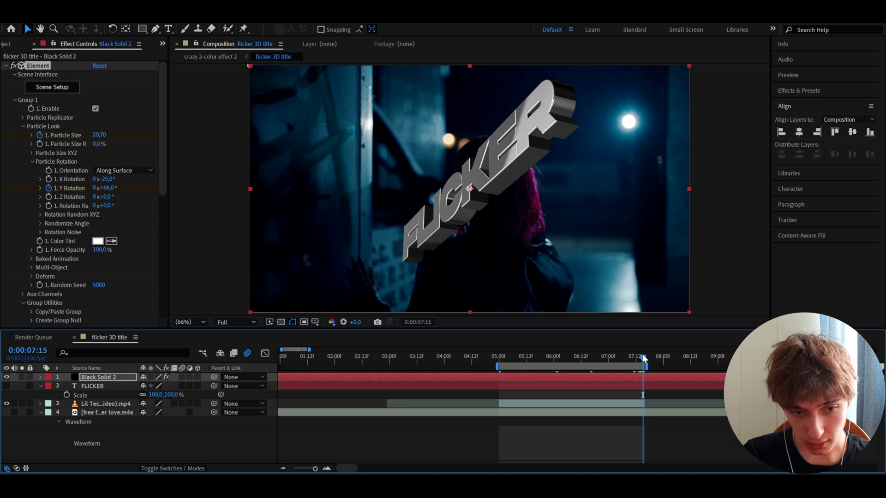
pyautogui.click(105, 187)
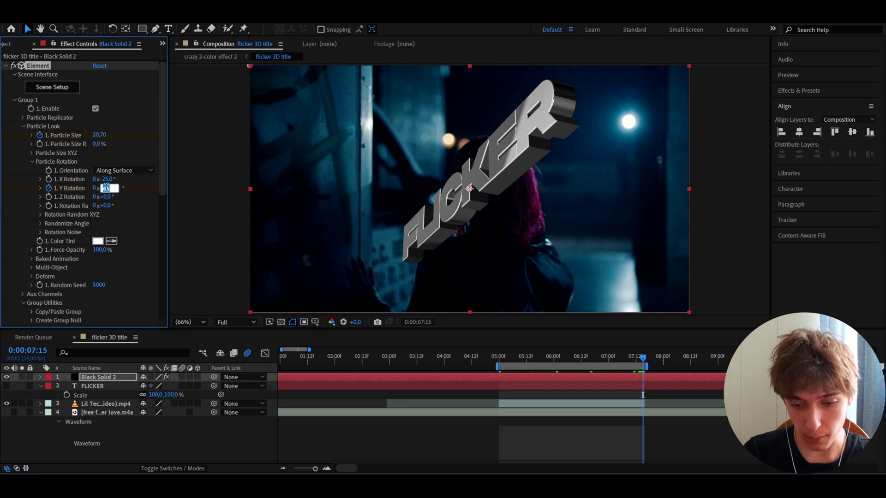
pyautogui.write('-2')
pyautogui.click(502, 360)
pyautogui.moveTo(536, 372); pyautogui.dragTo(558, 373)
# Step: Reveal the keyframes with U and shift the last Particle Size keyframe slightly later
pyautogui.press('u')
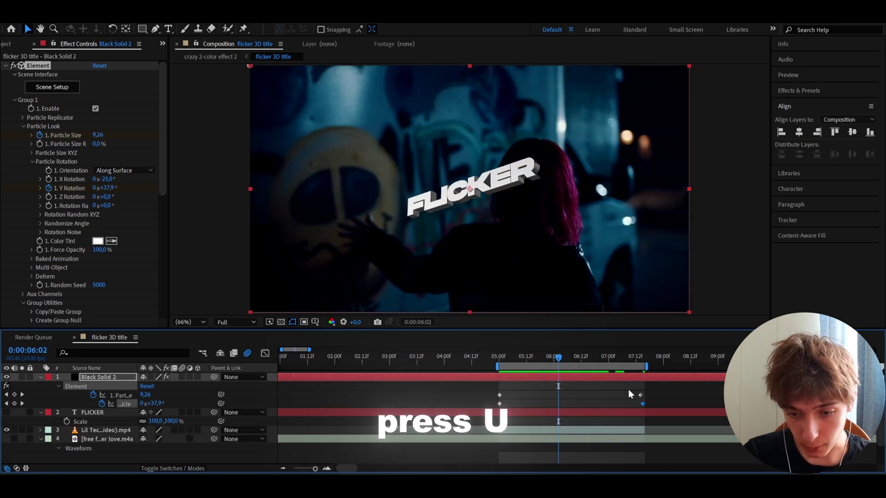
pyautogui.click(643, 400)
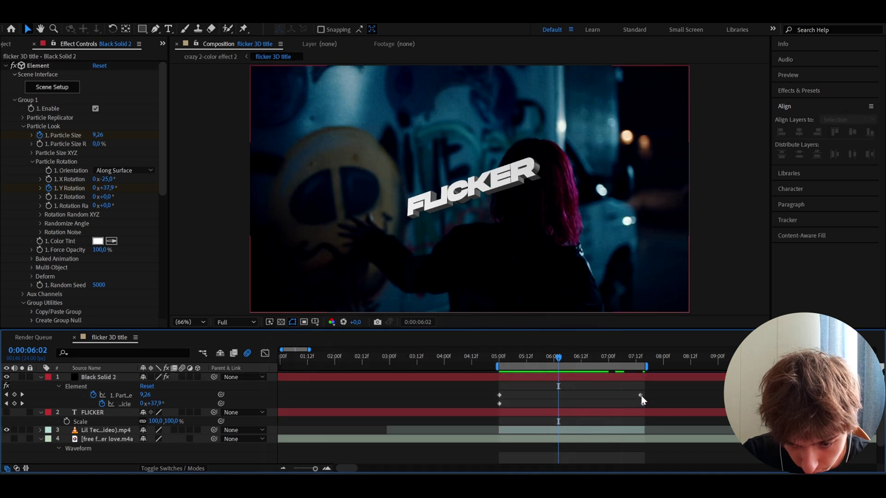
pyautogui.moveTo(641, 396); pyautogui.dragTo(495, 390)
# Step: Apply Easy Ease and reshape the Particle Size curve to jump fast, then ease out slowly
pyautogui.press('F9')
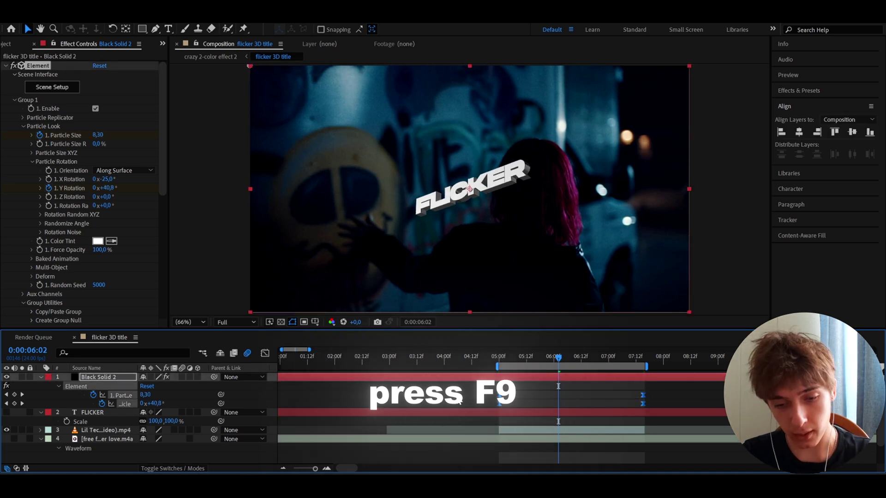
pyautogui.click(460, 402)
pyautogui.click(123, 396)
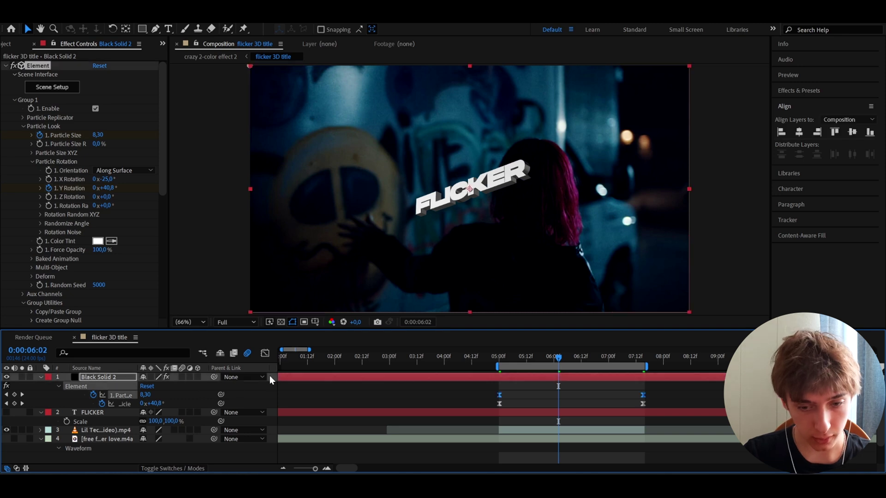
pyautogui.click(265, 354)
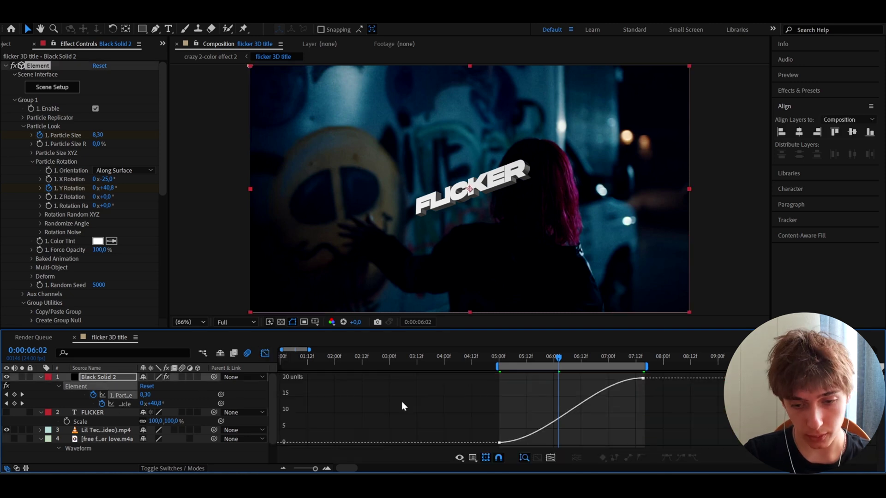
pyautogui.click(499, 443)
pyautogui.moveTo(546, 442); pyautogui.dragTo(495, 387)
pyautogui.click(594, 379)
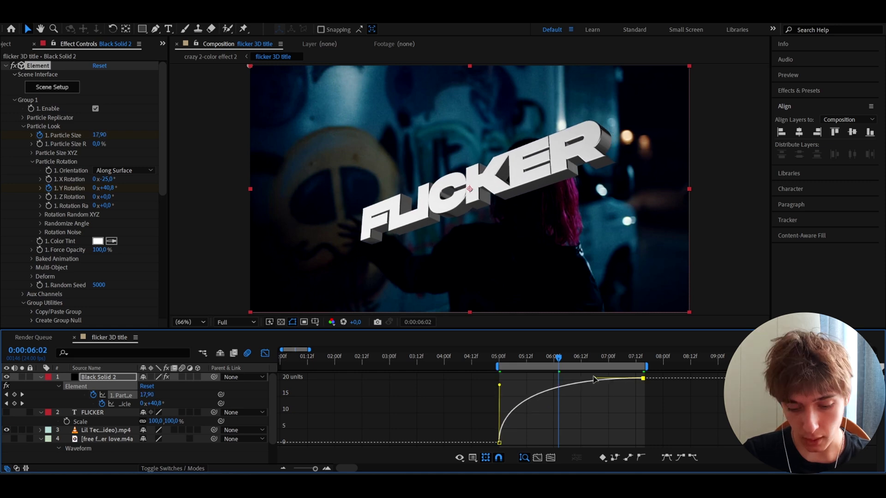
pyautogui.moveTo(594, 379); pyautogui.dragTo(503, 384)
# Step: Reshape the Y Rotation curve to start fast and settle slowly, then preview
pyautogui.click(265, 353)
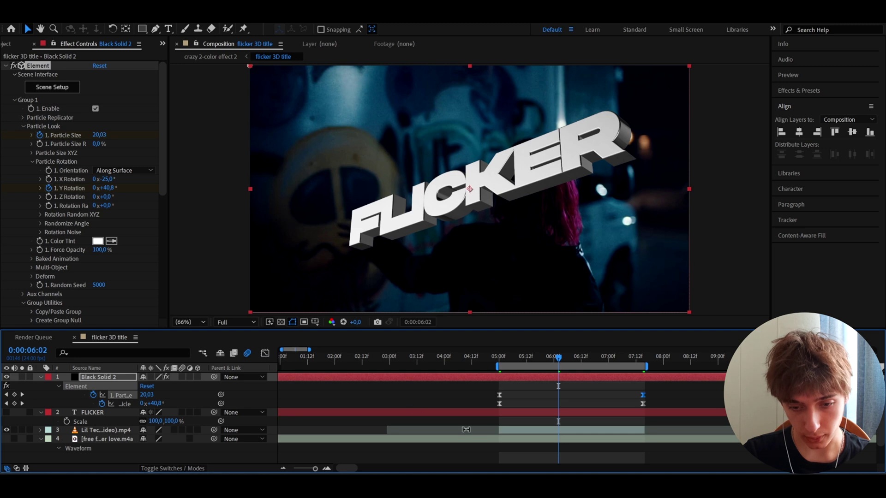
pyautogui.click(123, 404)
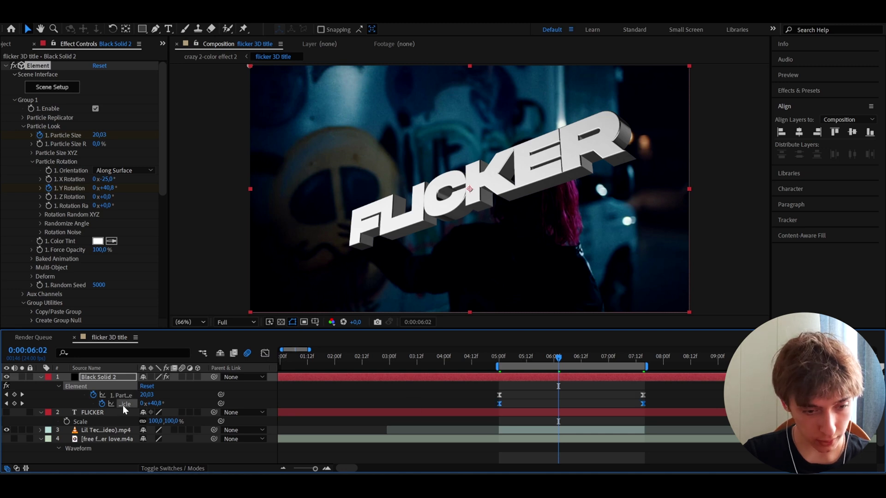
pyautogui.click(265, 354)
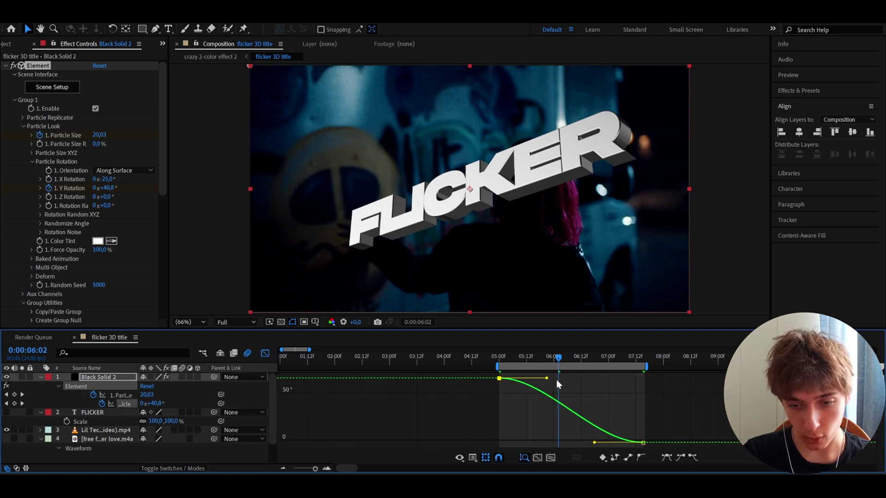
pyautogui.moveTo(546, 378); pyautogui.dragTo(491, 437)
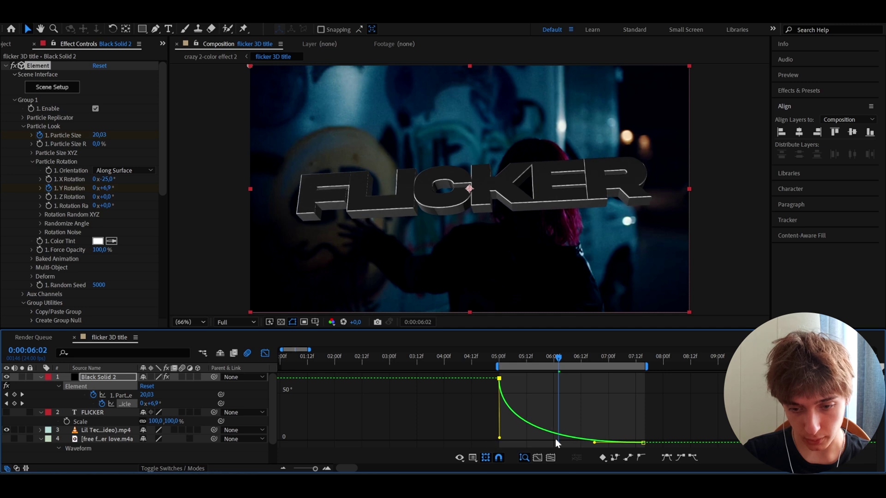
pyautogui.moveTo(594, 442); pyautogui.dragTo(505, 443)
pyautogui.hotkey('shift', 'F3')
pyautogui.press('space')
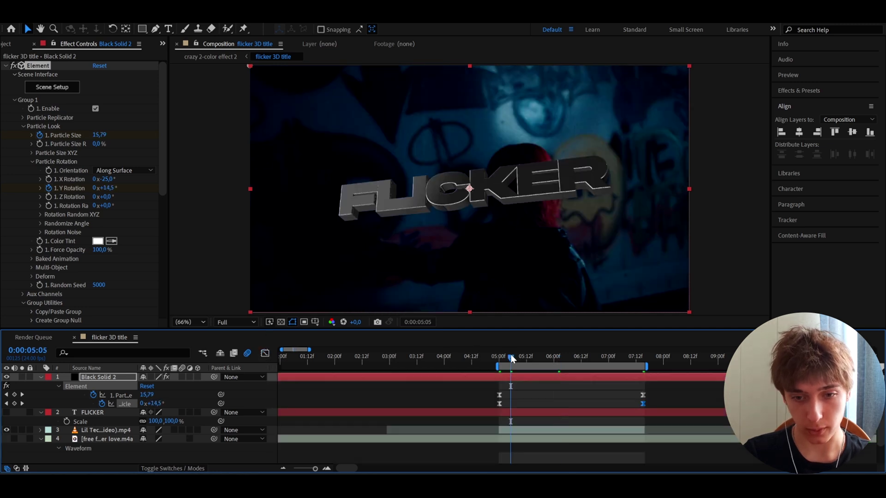
# Step: Set the final Y Rotation at 07:15 to 0°
pyautogui.click(643, 361)
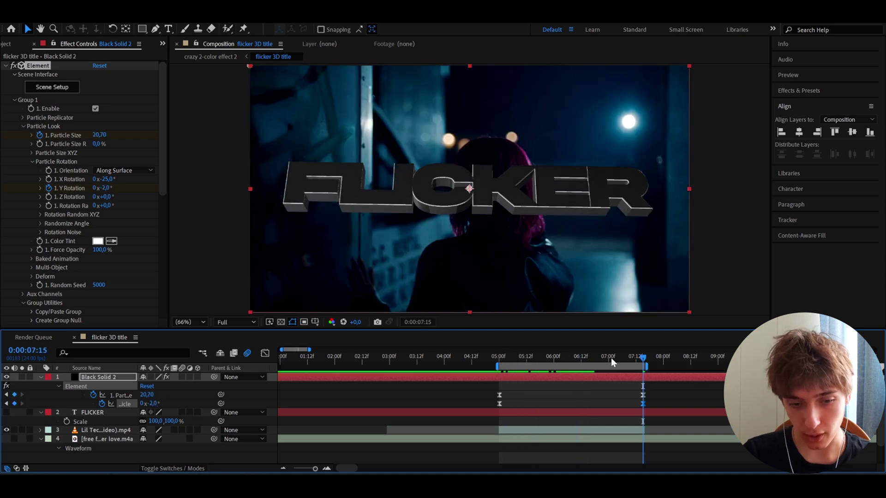
pyautogui.click(153, 403)
pyautogui.write('-0')
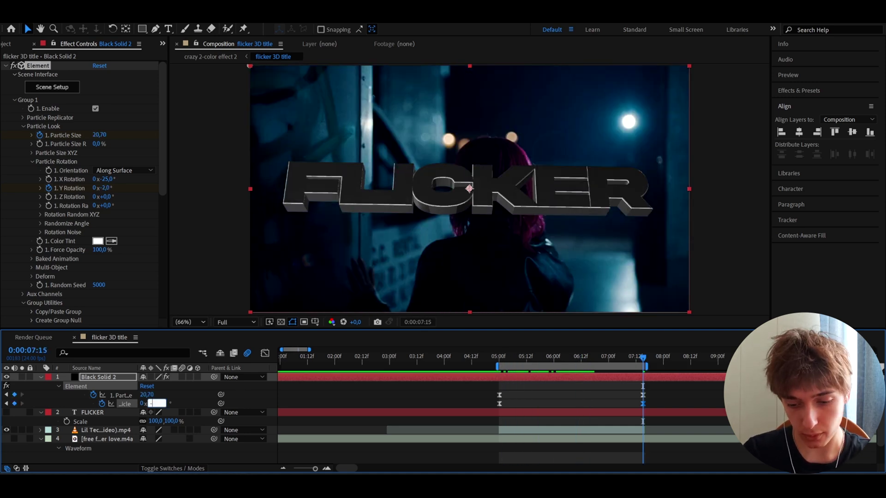
pyautogui.press('Return')
# Step: At 05:00, enable Deform > Bend with Bend Angle 32 and Bend Direction 90
pyautogui.press('j')
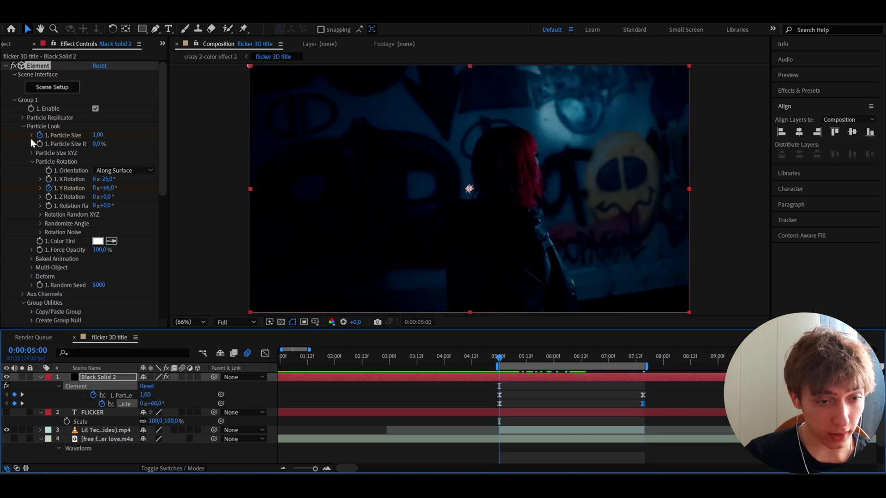
pyautogui.click(31, 276)
pyautogui.scroll(-2, 30, 277)
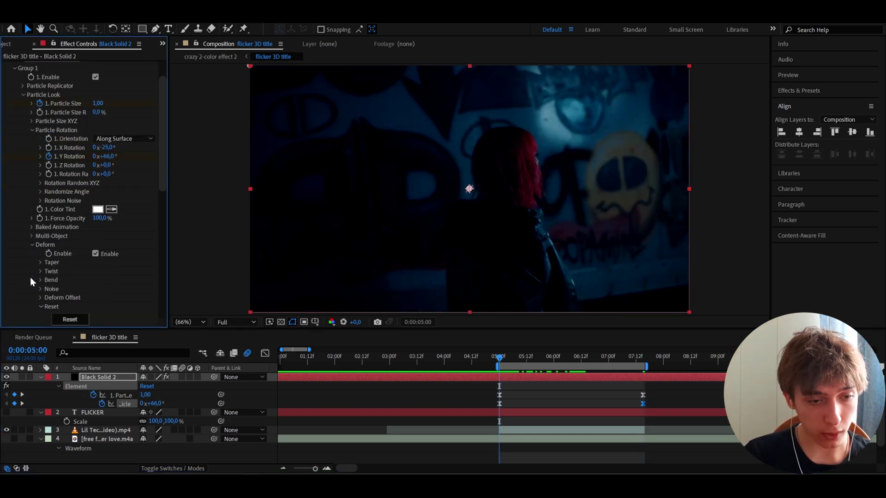
pyautogui.click(41, 270)
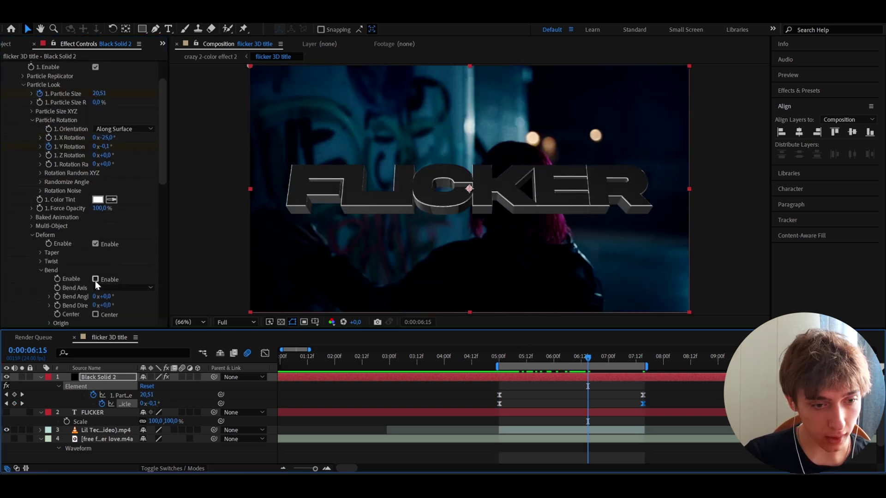
pyautogui.click(95, 279)
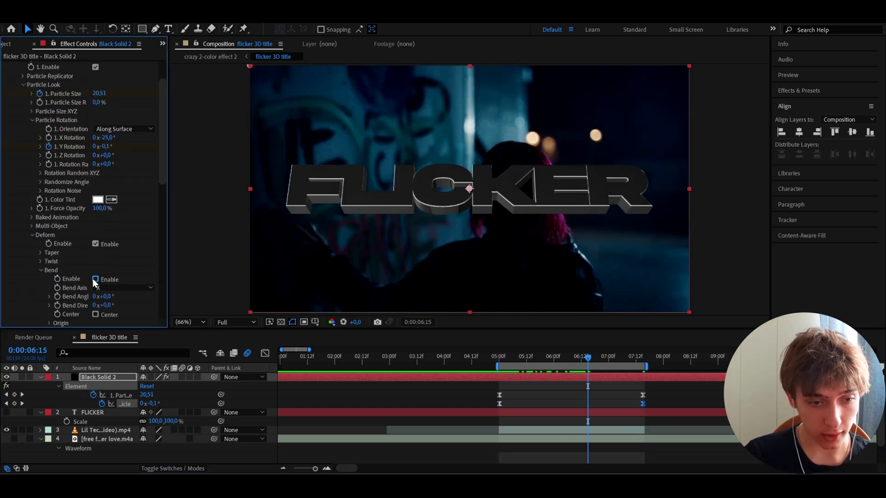
pyautogui.click(107, 297)
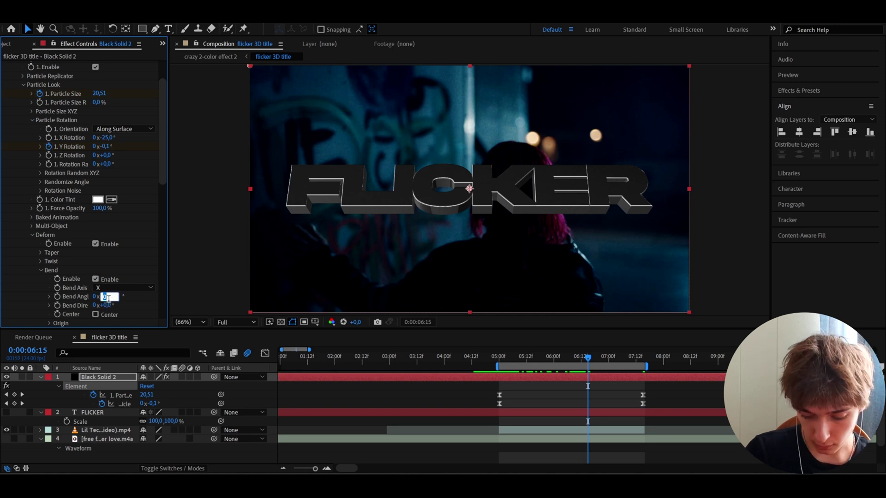
pyautogui.write('32')
pyautogui.press('Return')
pyautogui.click(107, 306)
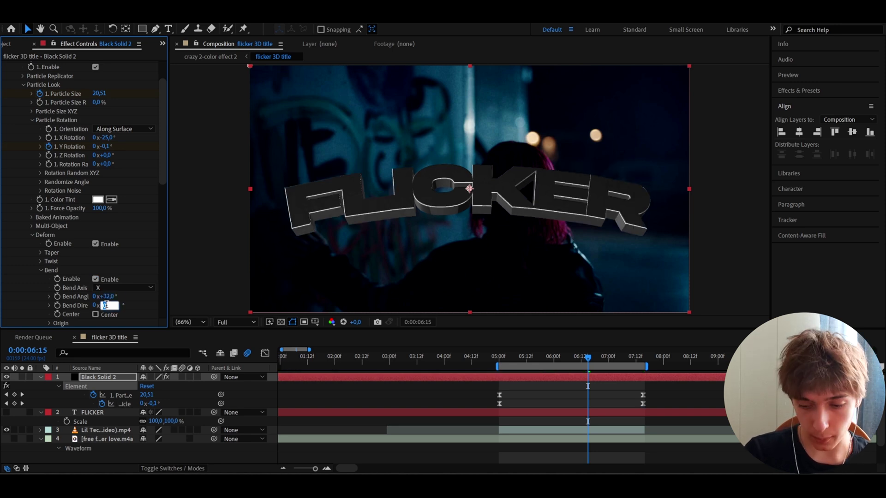
pyautogui.write('90')
pyautogui.press('Return')
# Step: Under Render Settings > Physical Environment, set Rotate Environment X to 131°
pyautogui.scroll(-15, 24, 277)
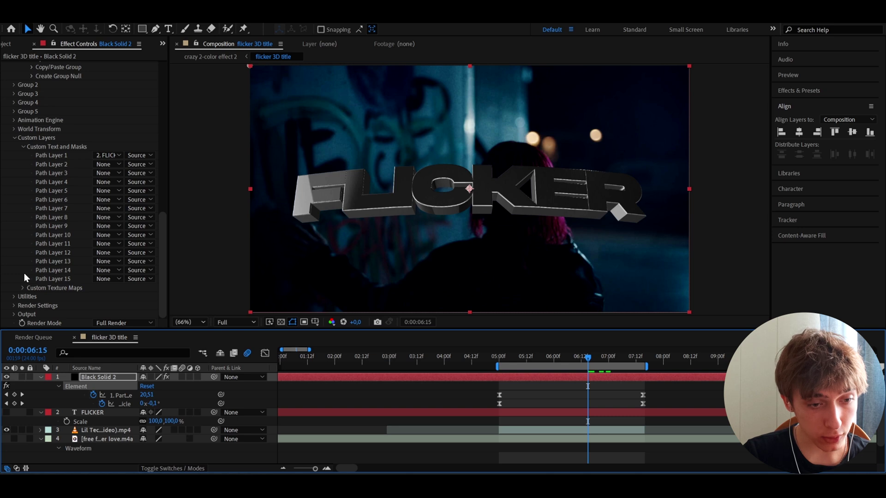
pyautogui.click(13, 305)
pyautogui.scroll(-3, 13, 307)
pyautogui.click(22, 208)
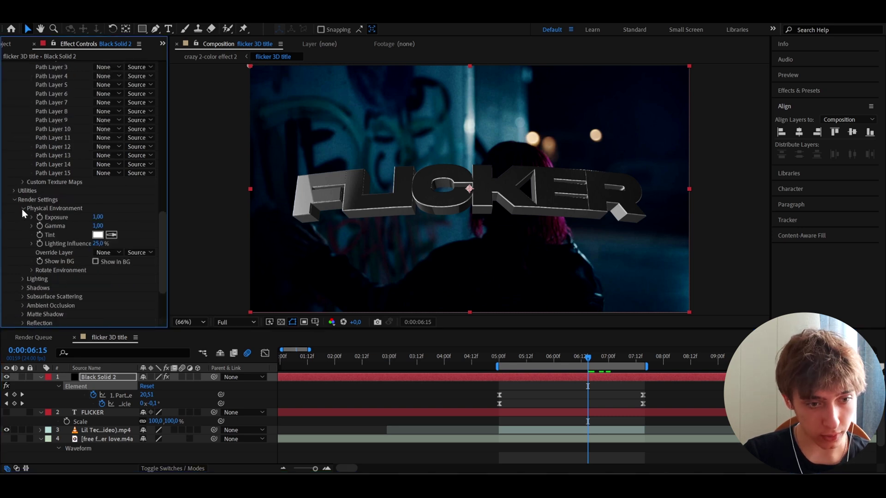
pyautogui.click(31, 272)
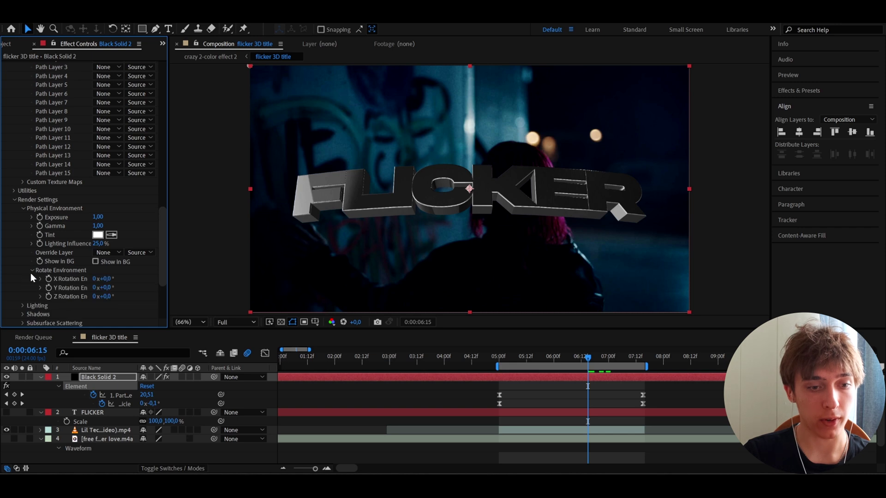
pyautogui.click(104, 279)
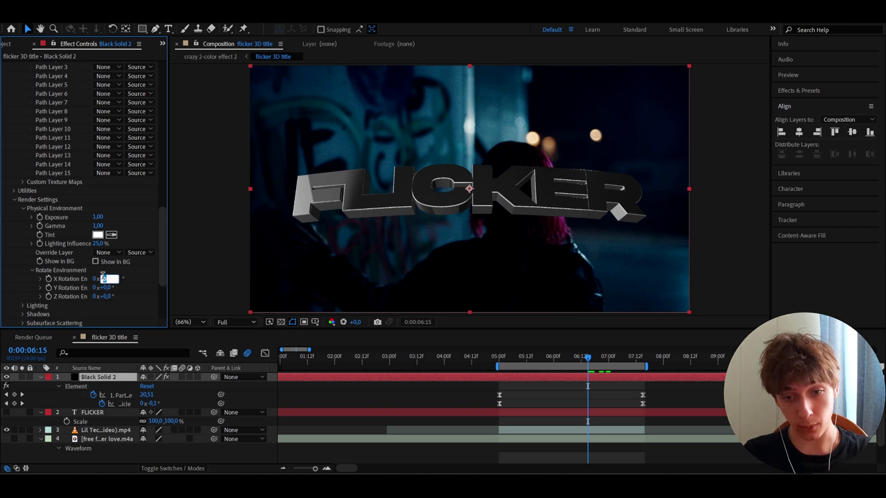
pyautogui.write('0')
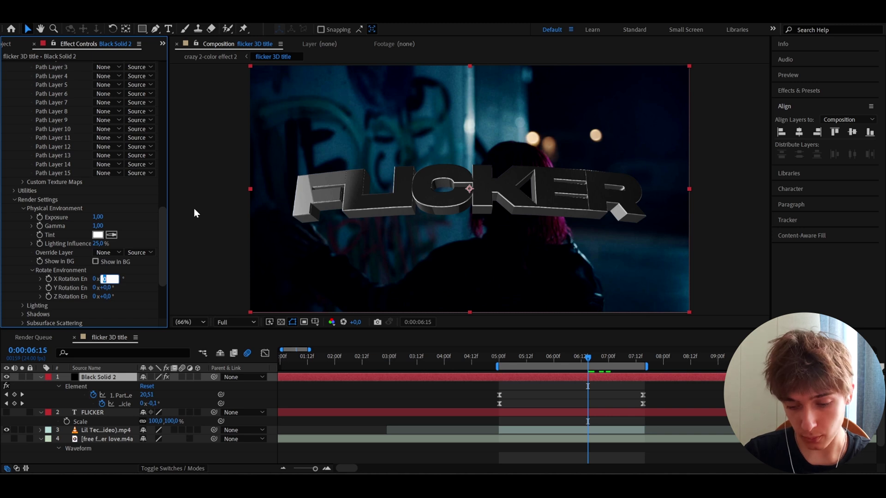
pyautogui.write('131')
pyautogui.press('Return')
# Step: Set the environment's Y rotation to 1° and Z rotation to 40°
pyautogui.click(109, 287)
pyautogui.write('1')
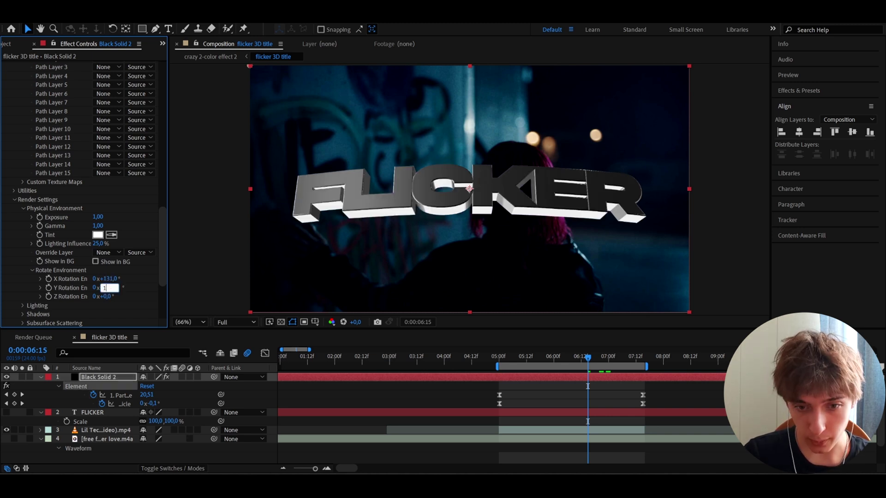
pyautogui.press('Return')
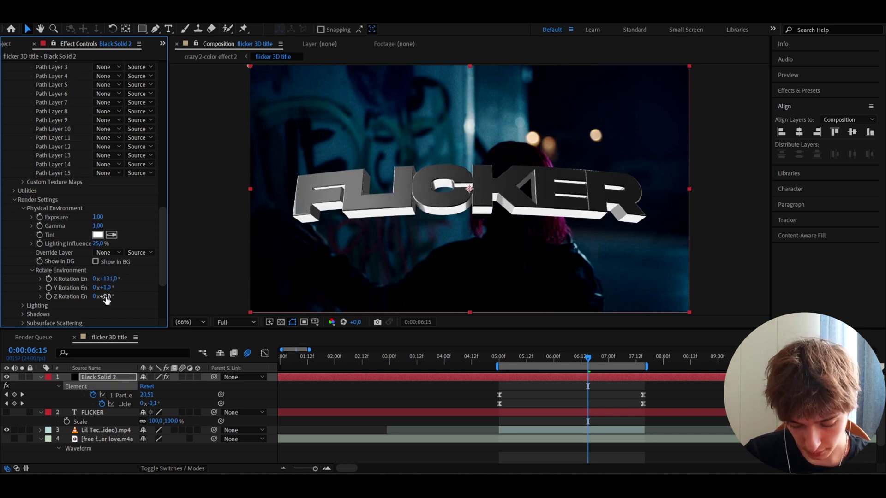
pyautogui.click(105, 297)
pyautogui.write('40')
pyautogui.press('Return')
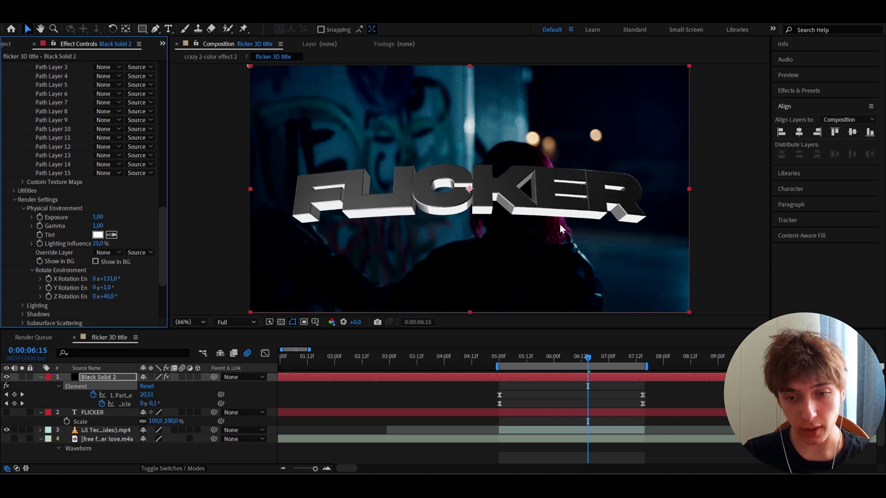
# Step: Check reflections at 07:04, trying a larger X rotation before undoing back to 131°
pyautogui.moveTo(600, 356); pyautogui.dragTo(618, 356)
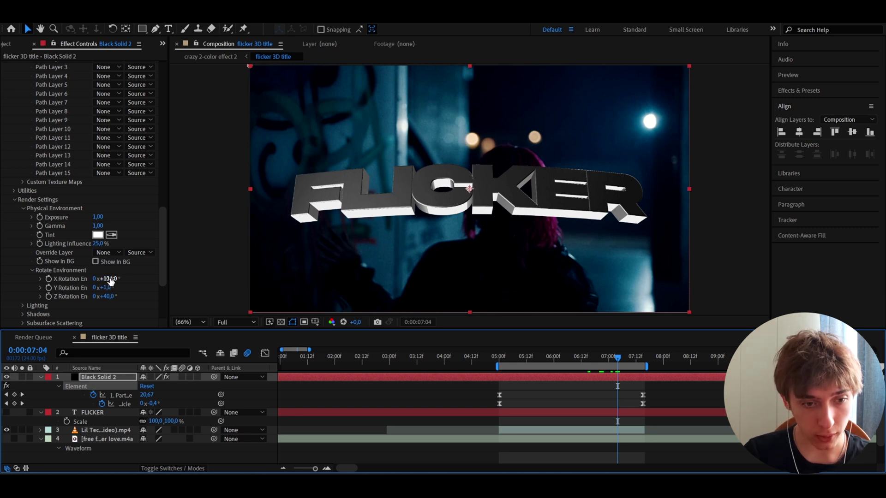
pyautogui.moveTo(105, 279); pyautogui.dragTo(143, 279)
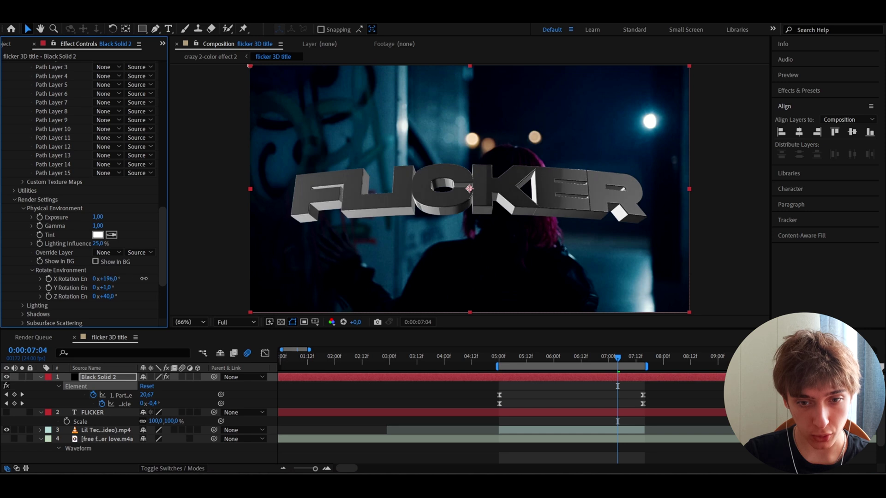
pyautogui.hotkey('ctrl', 'z')
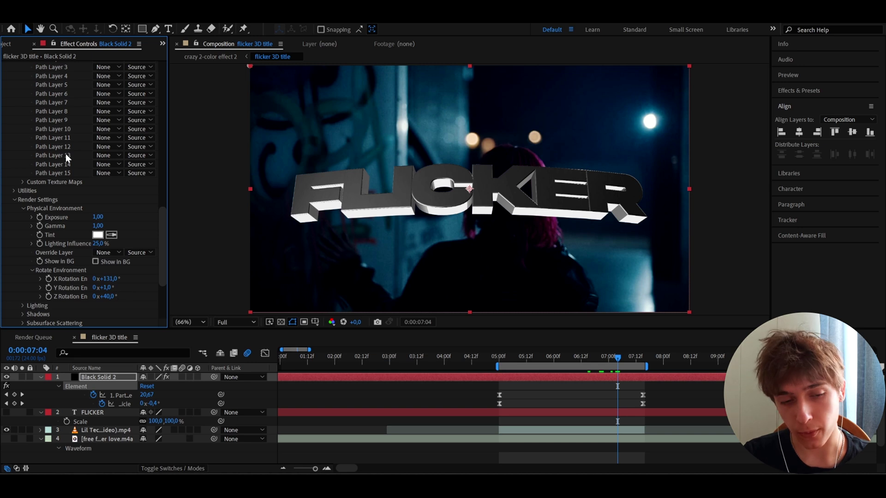
pyautogui.scroll(-4, 66, 153)
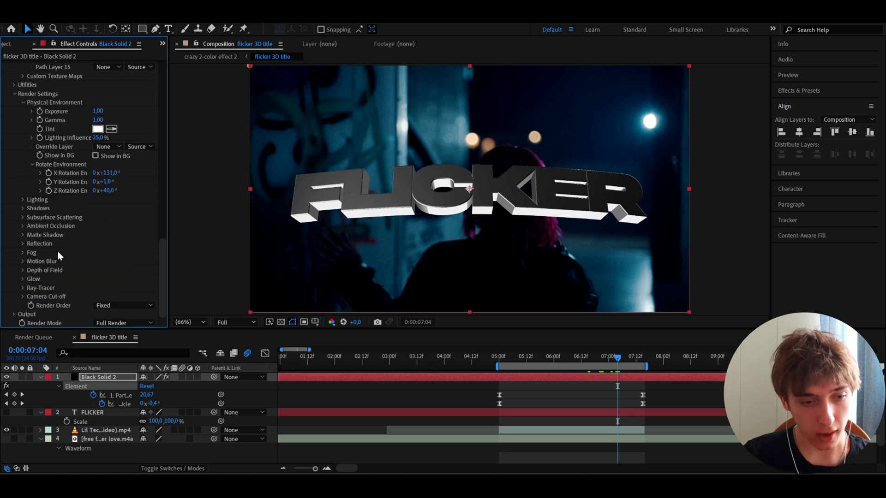
pyautogui.click(594, 380)
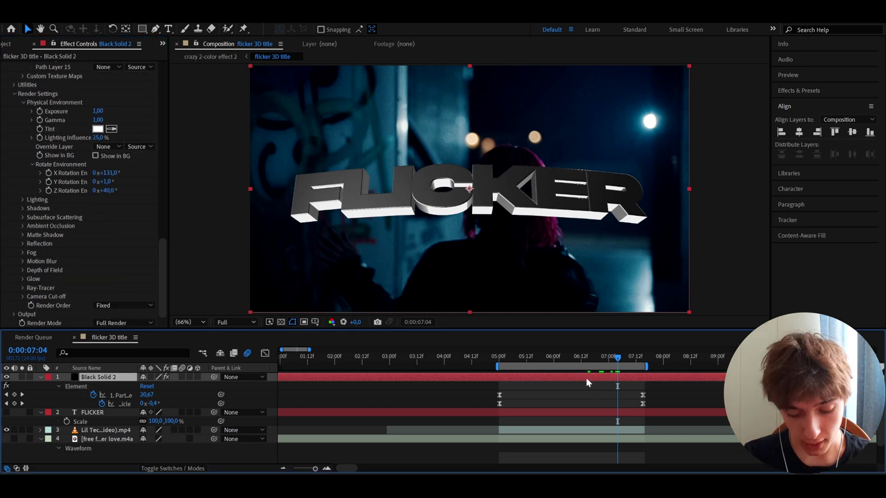
# Step: Apply CC Threshold RGB to the title: Red Threshold 15.3, Green Threshold 214.2, Invert Red Channel on
pyautogui.hotkey('ctrl', 'space')
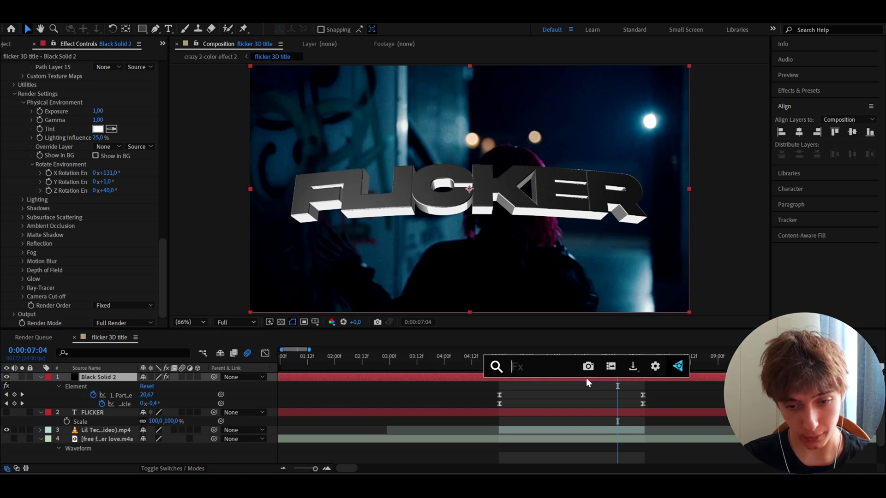
pyautogui.write('cc th')
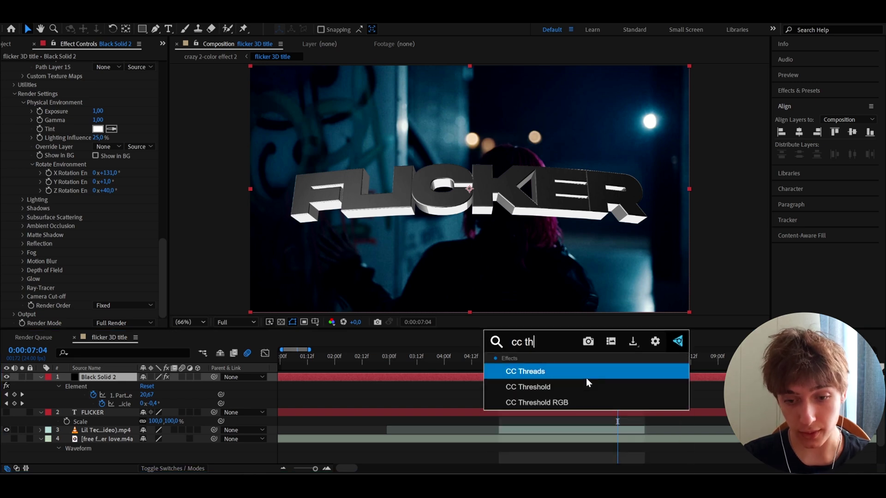
pyautogui.click(556, 401)
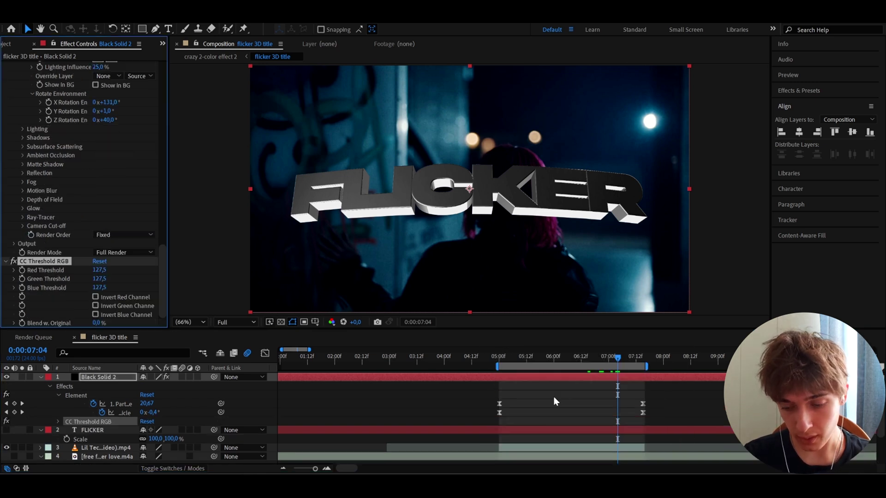
pyautogui.click(97, 270)
pyautogui.write('15')
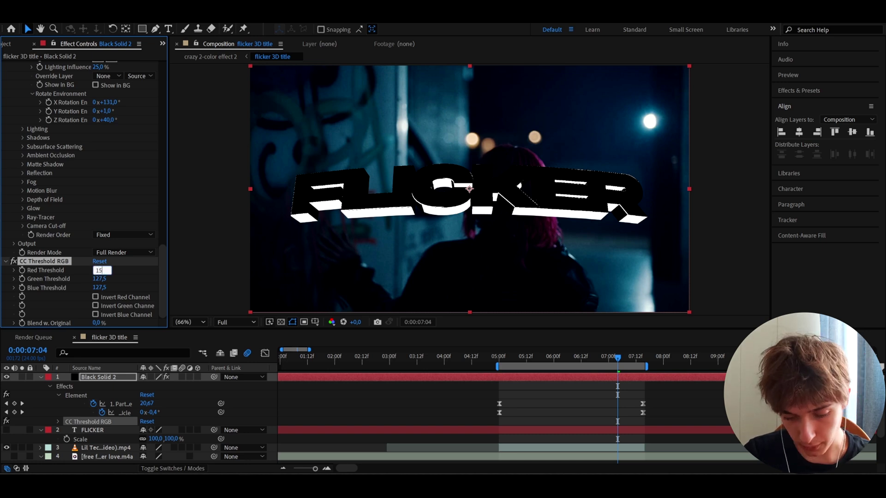
pyautogui.write('.3')
pyautogui.click(98, 279)
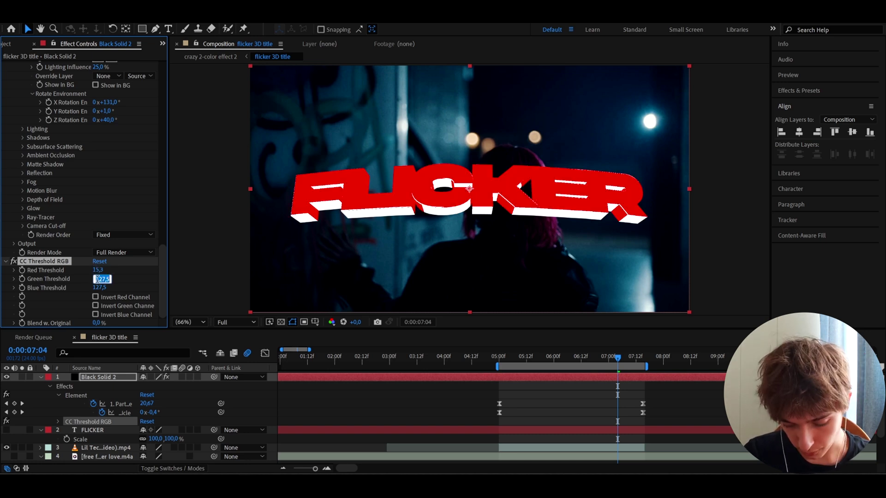
pyautogui.write('214')
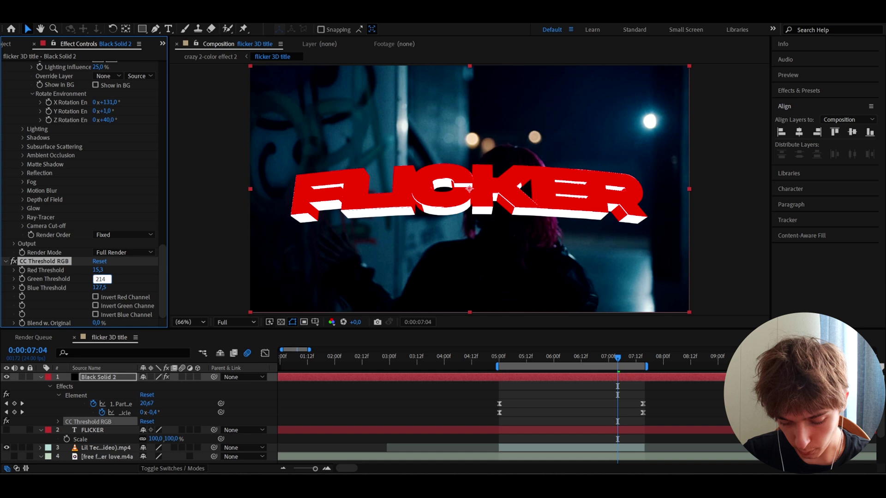
pyautogui.write('.2')
pyautogui.press('Return')
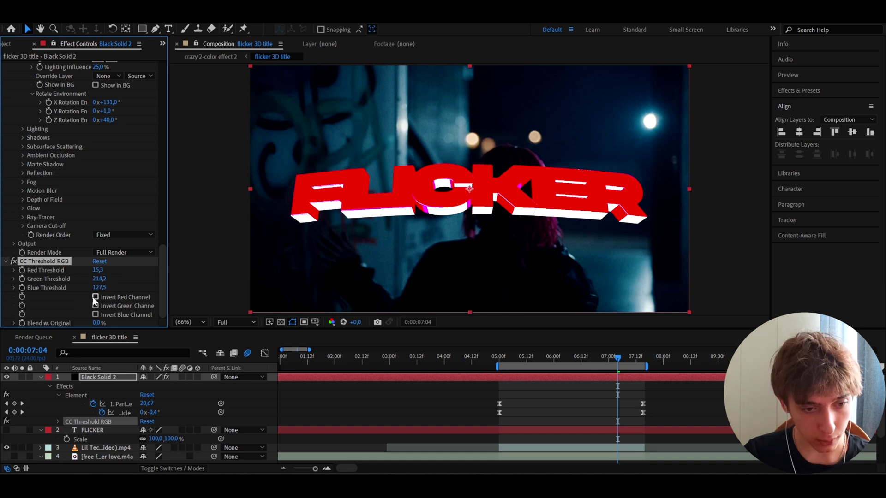
pyautogui.click(96, 298)
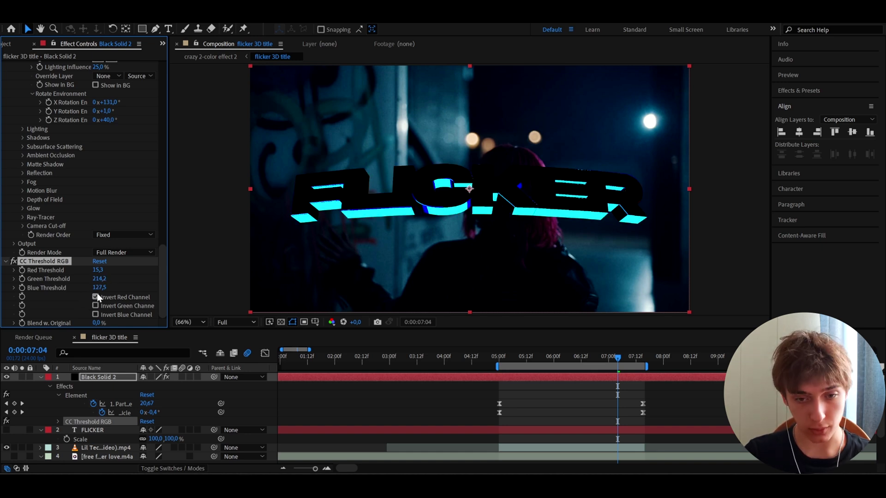
# Step: Add Fast Box Blur to the title with a Blur Radius of 2
pyautogui.hotkey('ctrl', 'space')
pyautogui.write('fast')
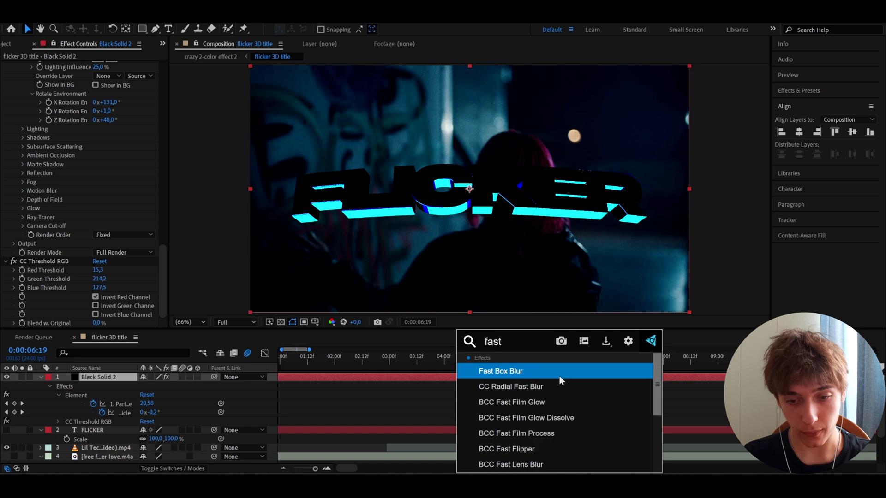
pyautogui.click(549, 364)
pyautogui.click(96, 297)
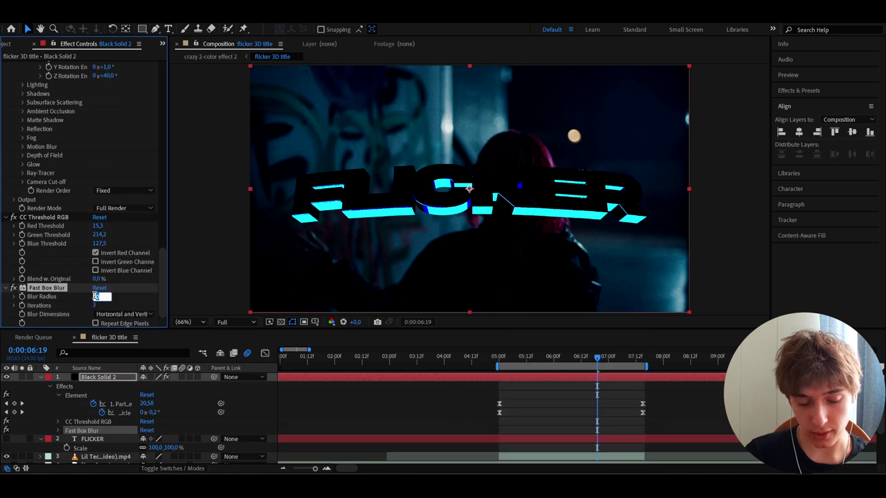
pyautogui.write('2')
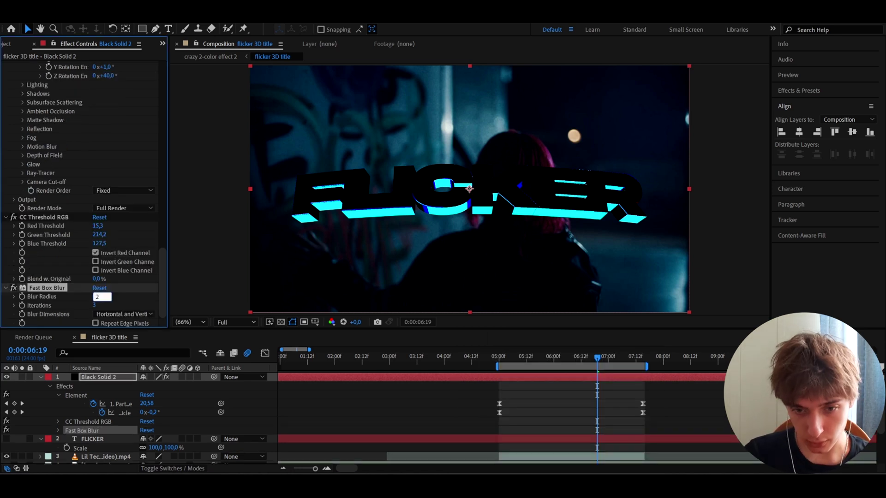
pyautogui.press('Return')
pyautogui.click(41, 218)
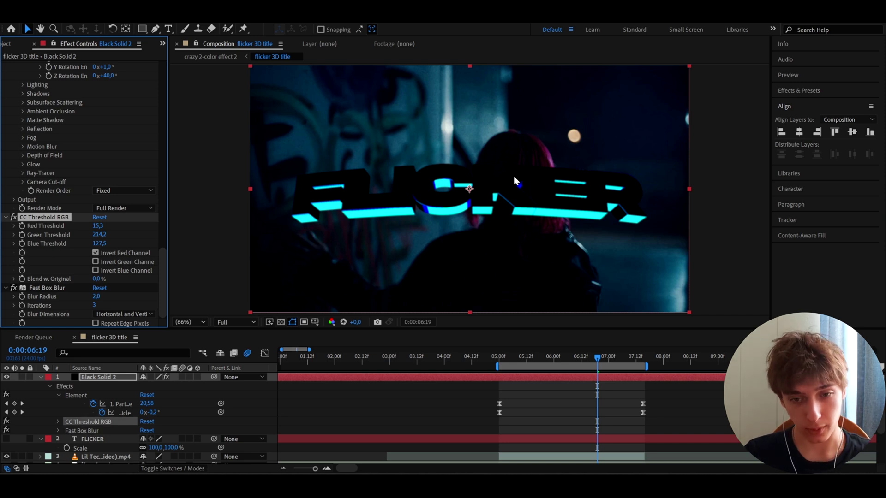
pyautogui.click(48, 288)
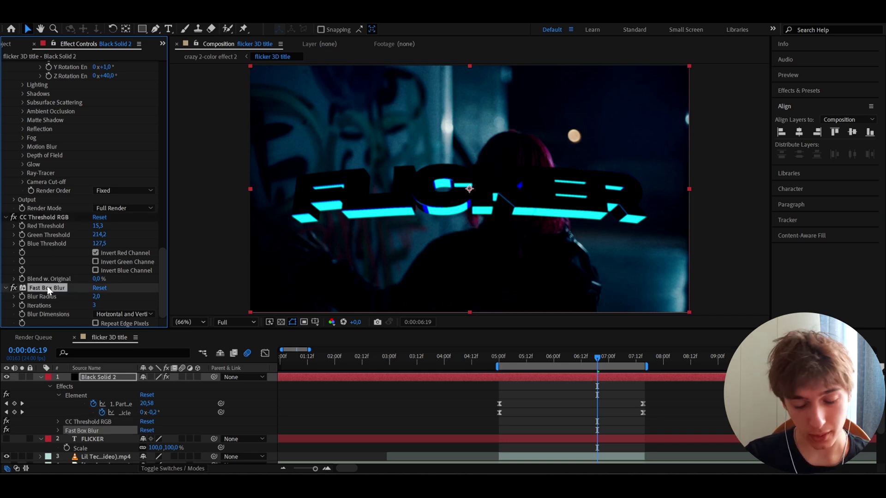
# Step: Add S_Flicker to the title and set its Amplitude to 0.7
pyautogui.hotkey('ctrl', 'space')
pyautogui.write('s')
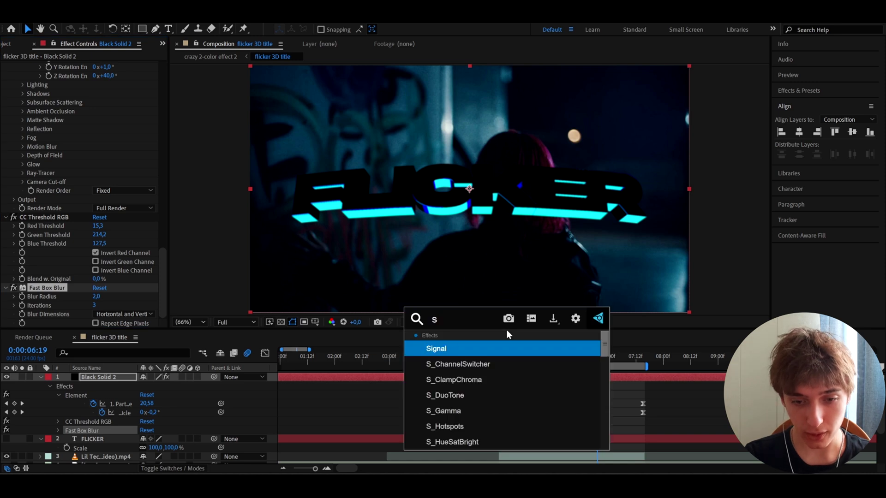
pyautogui.write('_flicker')
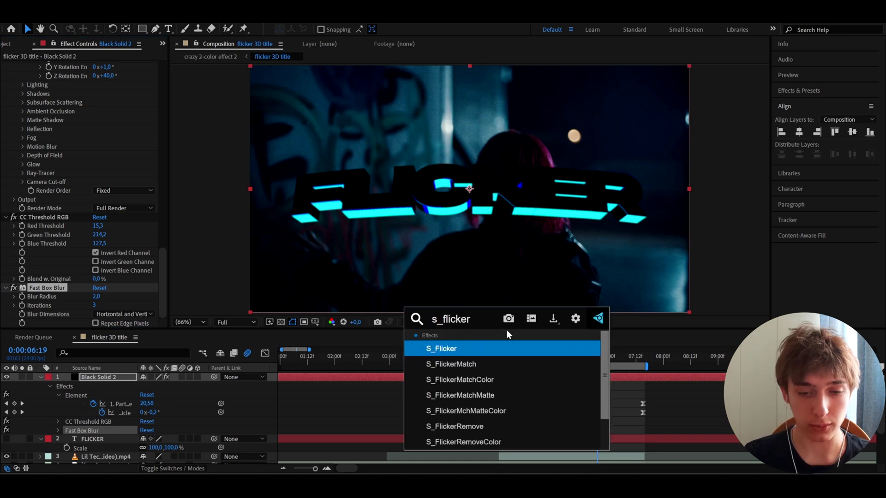
pyautogui.click(478, 349)
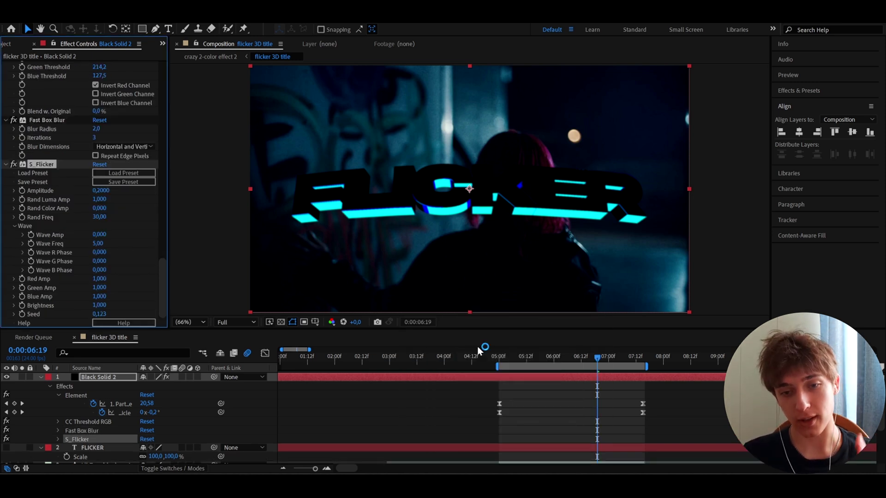
pyautogui.click(99, 190)
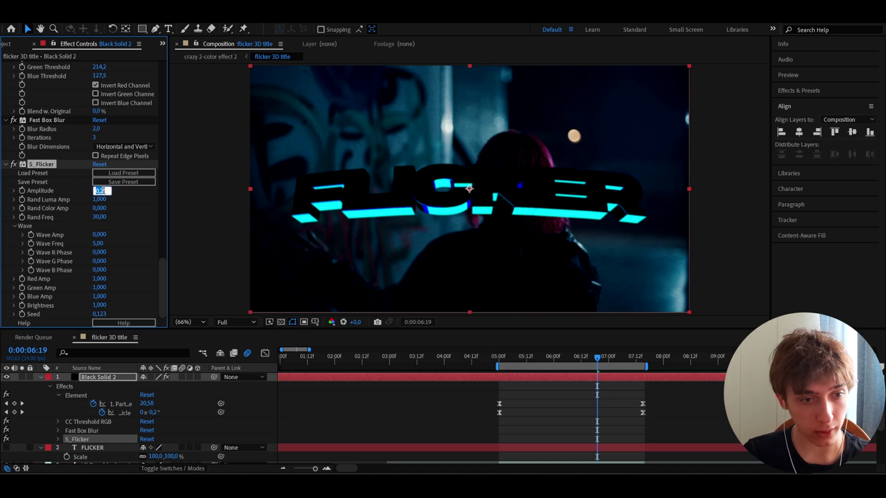
pyautogui.write('0,7')
pyautogui.press('Return')
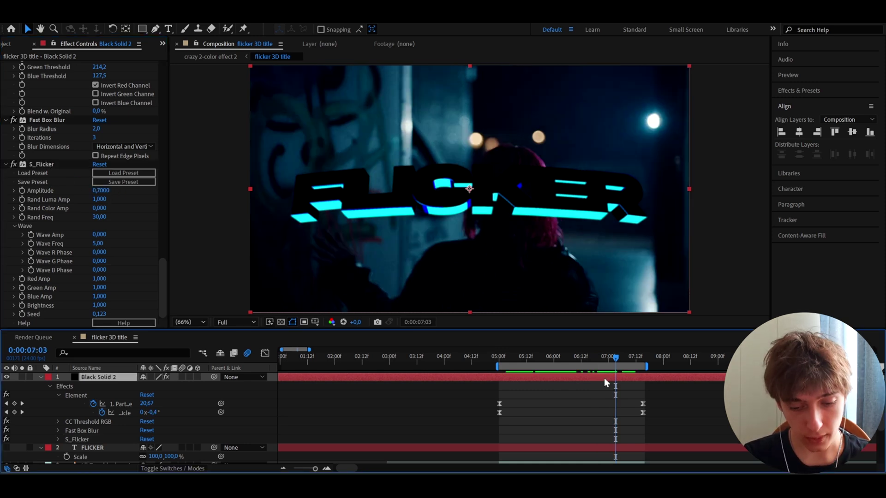
pyautogui.hotkey('ctrl', 'space')
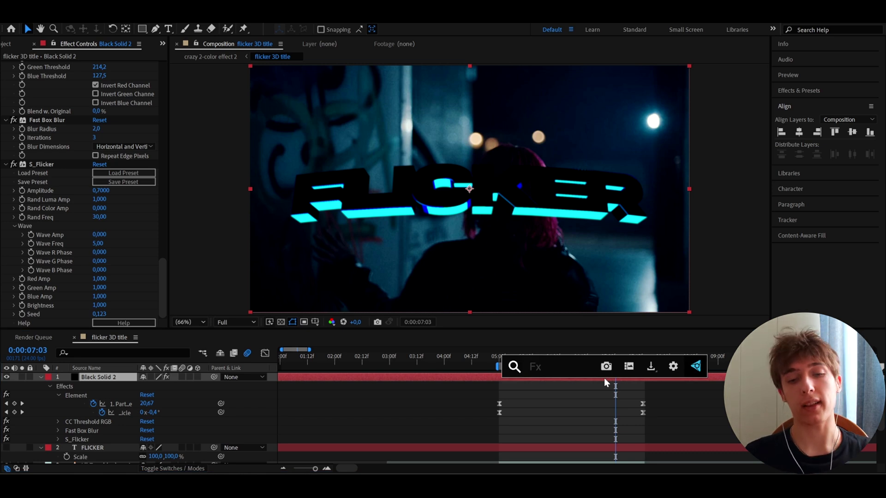
# Step: Add Deep Glow 2 at Exposure 0.5, then toggle it off to compare
pyautogui.write('deep')
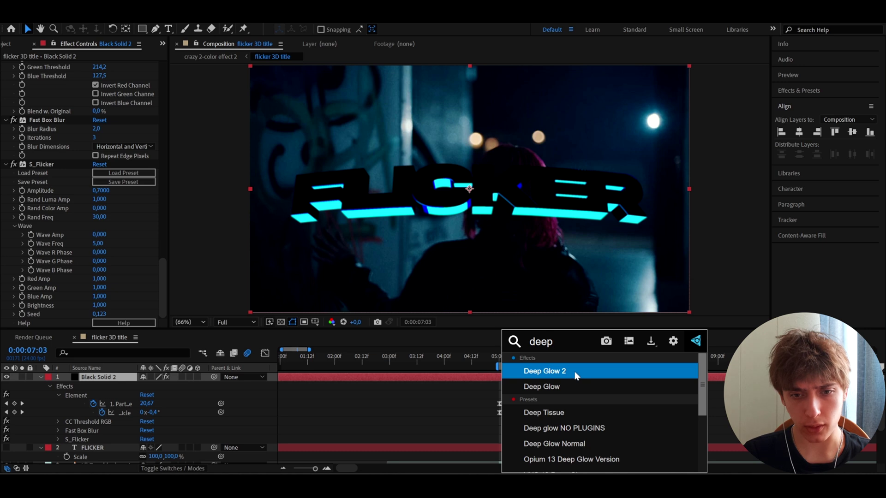
pyautogui.click(575, 372)
pyautogui.click(97, 118)
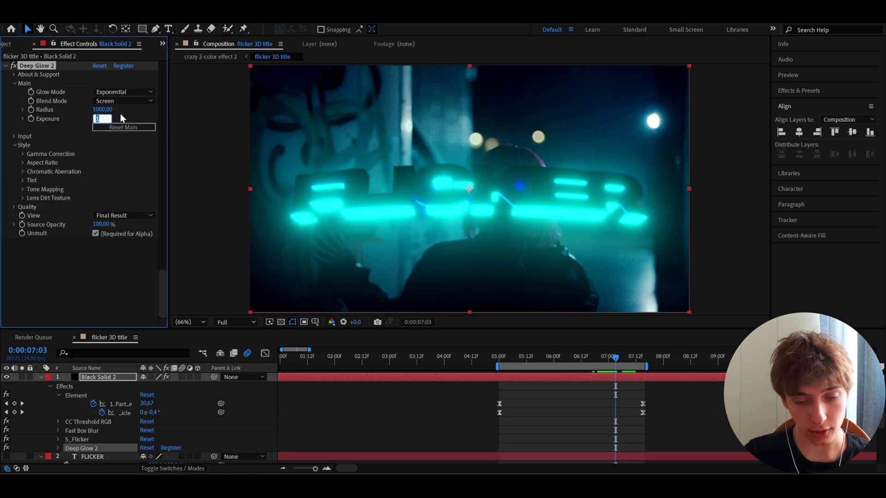
pyautogui.write('0.5')
pyautogui.moveTo(615, 376); pyautogui.dragTo(577, 379)
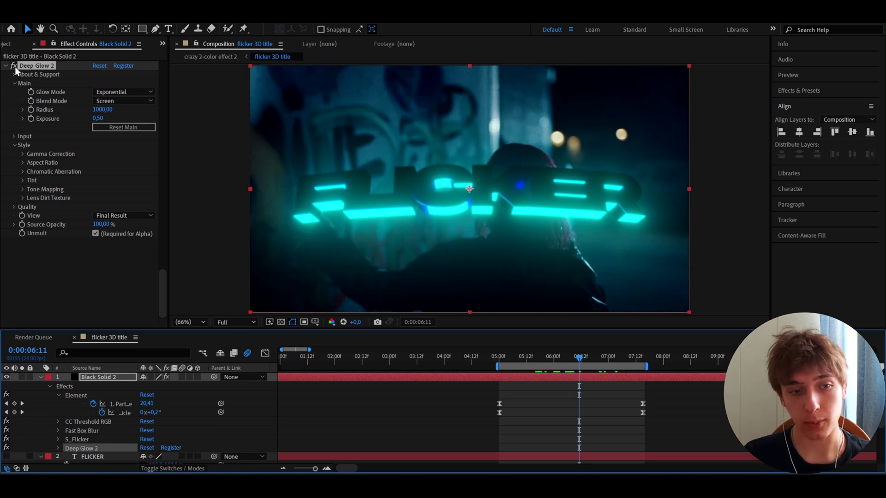
pyautogui.click(14, 66)
# Step: Add a standard Glow effect with a Glow Radius of 150
pyautogui.hotkey('ctrl', 'space')
pyautogui.write('glow')
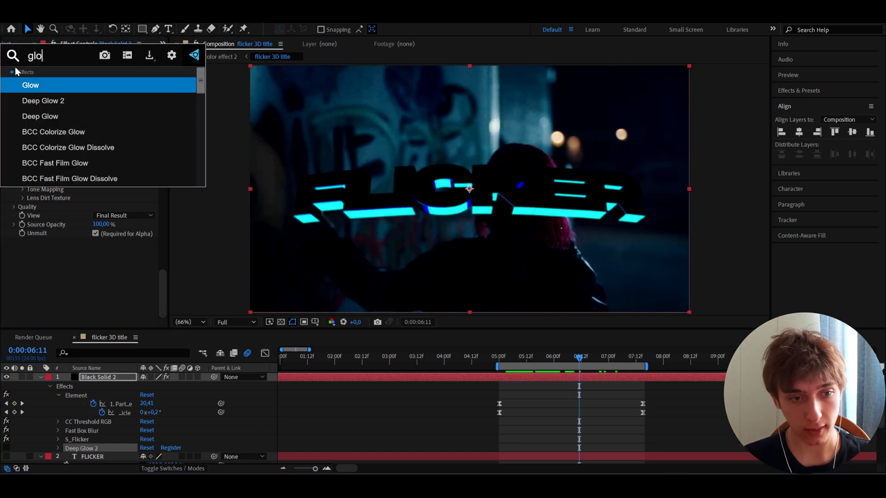
pyautogui.click(38, 86)
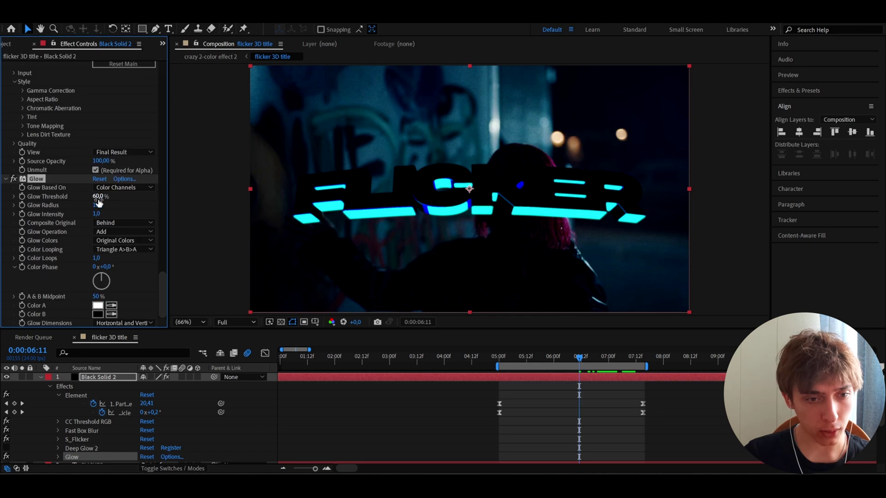
pyautogui.click(98, 205)
pyautogui.write('150')
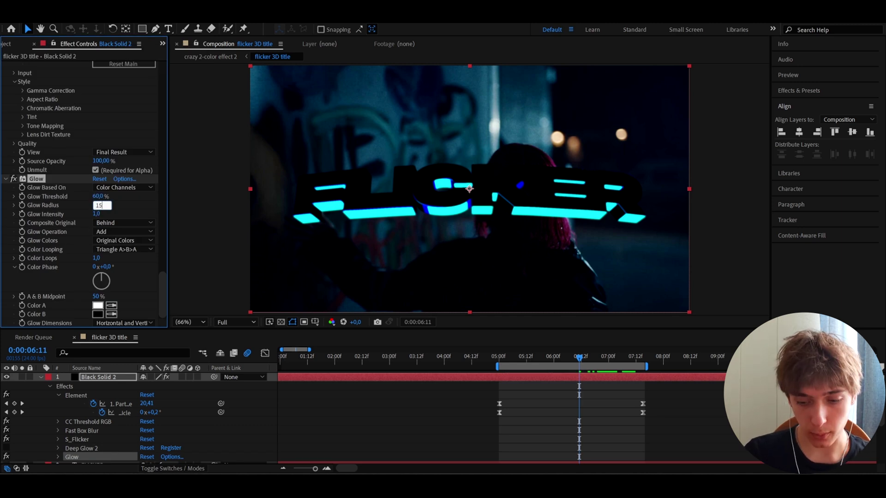
pyautogui.press('Return')
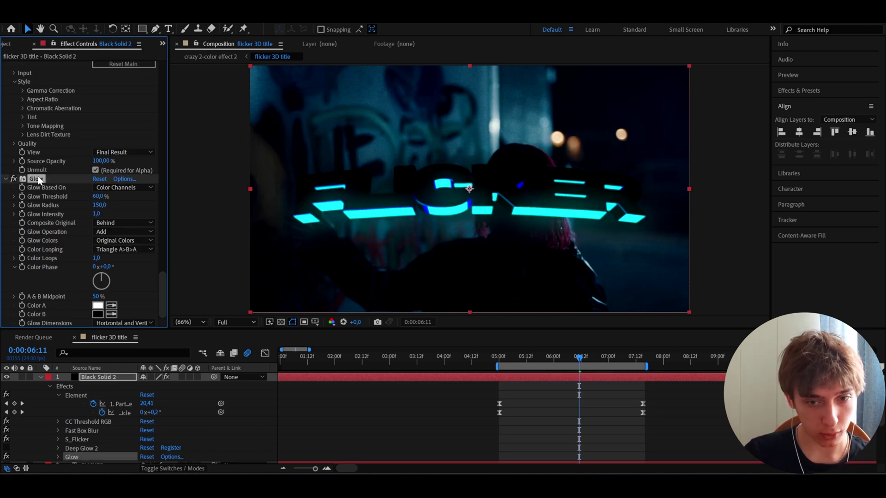
# Step: Duplicate the Glow and set the copy to radius 75 and intensity 0.5
pyautogui.hotkey('ctrl', 'd')
pyautogui.click(100, 205)
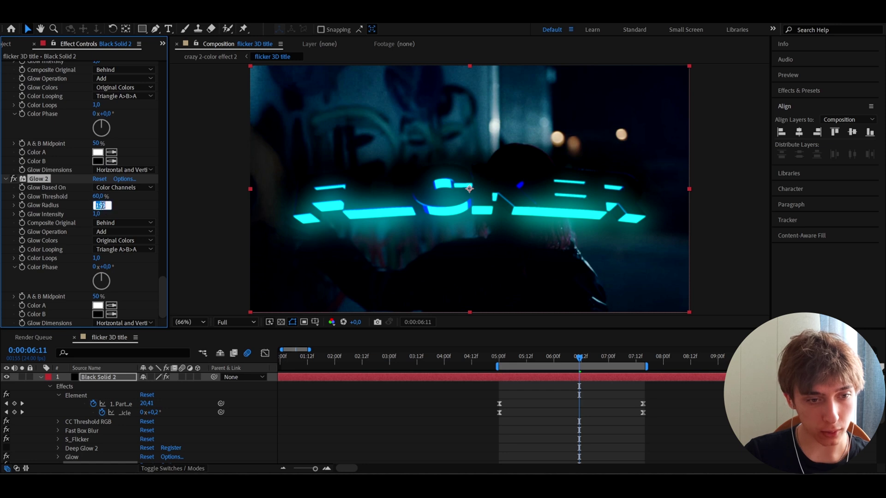
pyautogui.write('75')
pyautogui.press('Return')
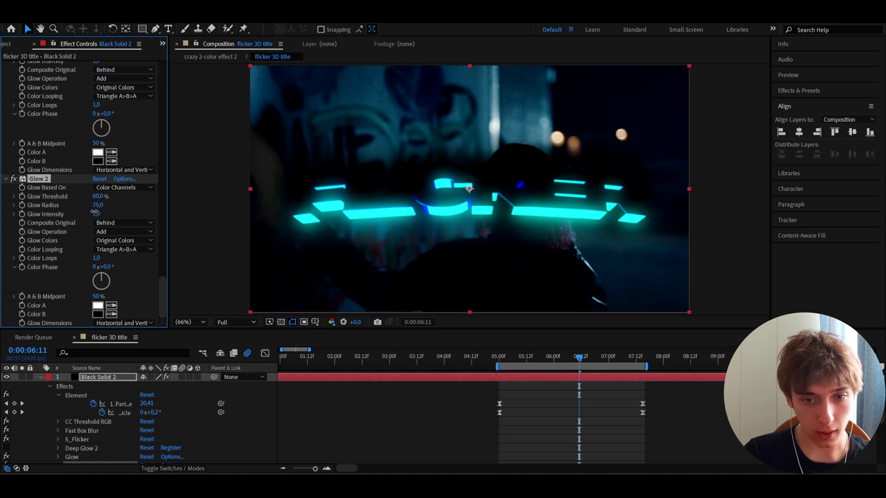
pyautogui.click(101, 212)
pyautogui.write('0.')
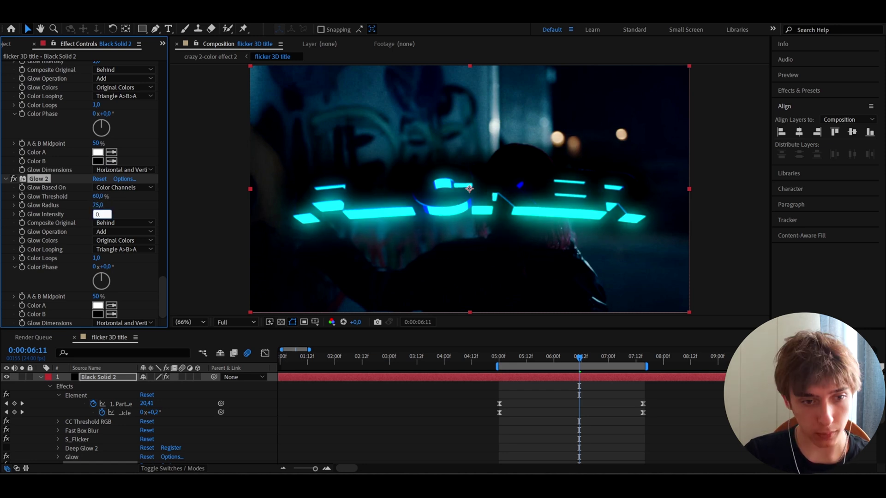
pyautogui.write('5')
pyautogui.press('Return')
# Step: Delete both standard Glow effects and return to frame 6:12
pyautogui.scroll(4, 101, 212)
pyautogui.moveTo(613, 355); pyautogui.dragTo(584, 361)
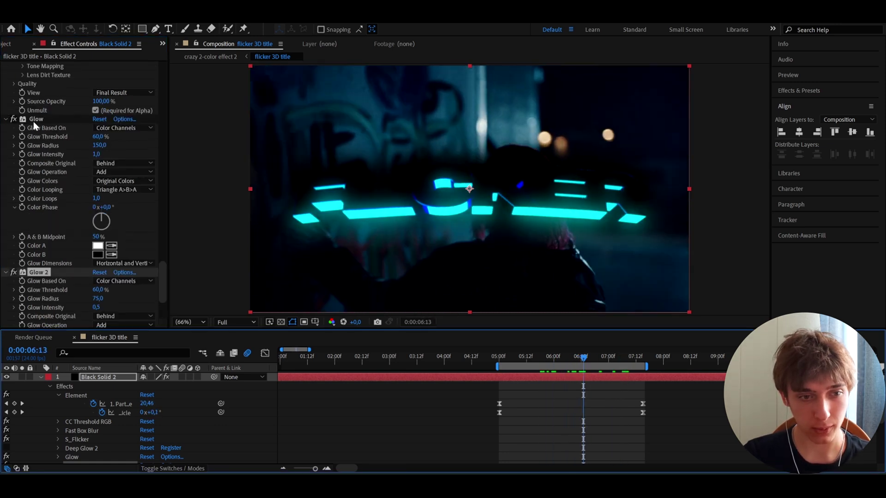
pyautogui.keyDown('shift'); pyautogui.click(36, 119); pyautogui.keyUp('shift')
pyautogui.press('Delete')
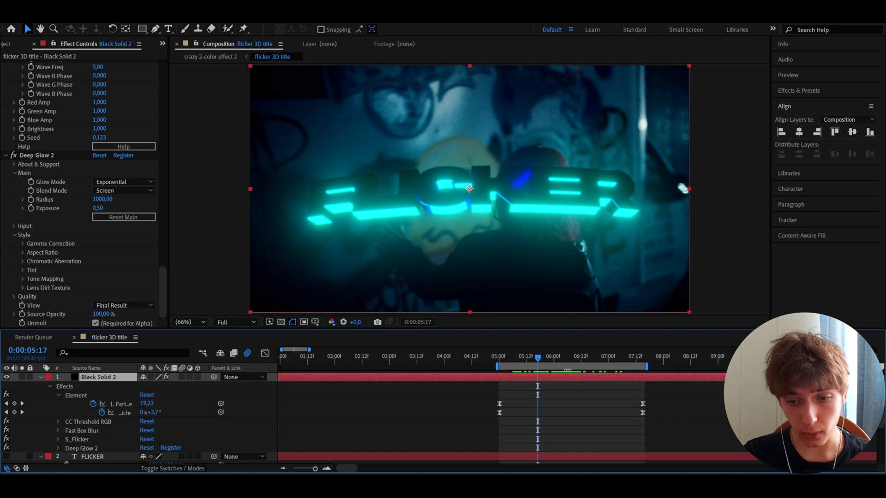
pyautogui.click(580, 358)
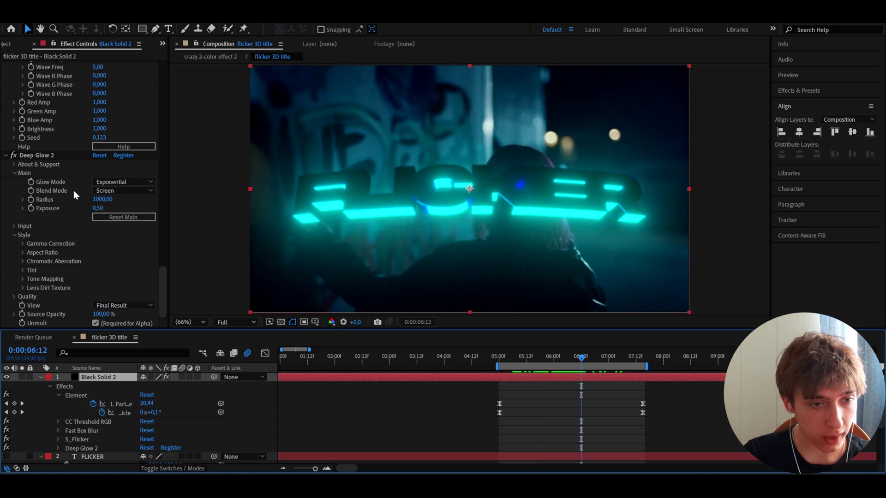
pyautogui.scroll(12, 73, 190)
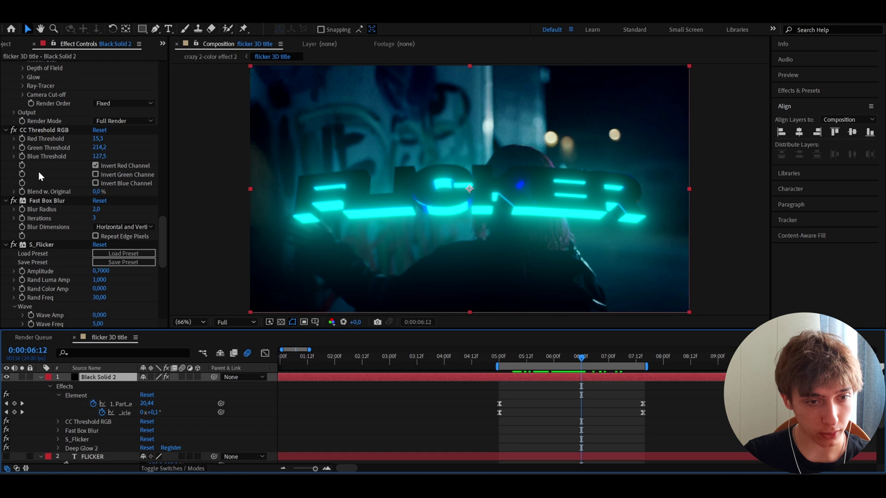
# Step: Set CC Threshold RGB's Green Threshold to 127.5 at the current frame
pyautogui.click(538, 358)
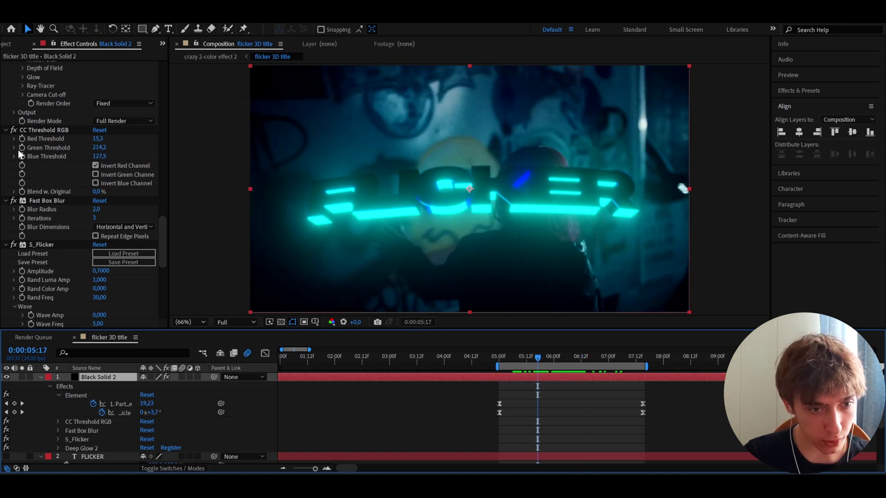
pyautogui.click(20, 148)
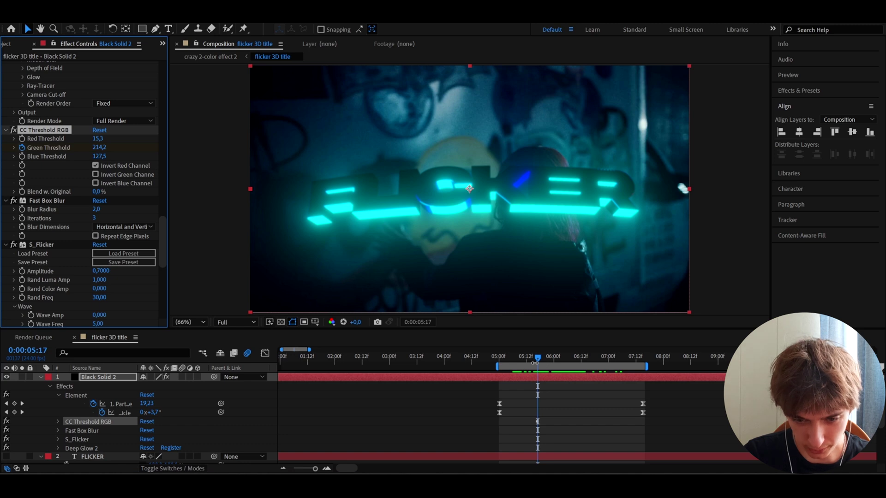
pyautogui.moveTo(537, 359); pyautogui.dragTo(627, 372)
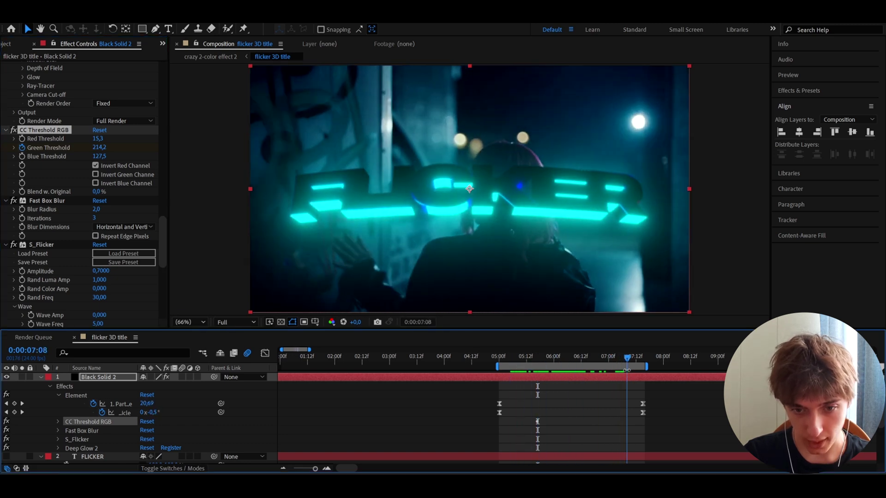
pyautogui.click(95, 148)
pyautogui.write('1')
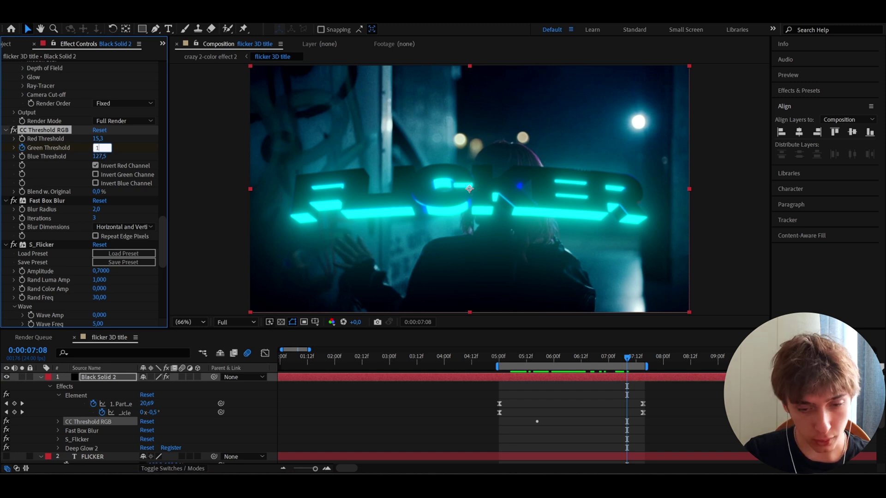
pyautogui.write('27,5')
pyautogui.press('Return')
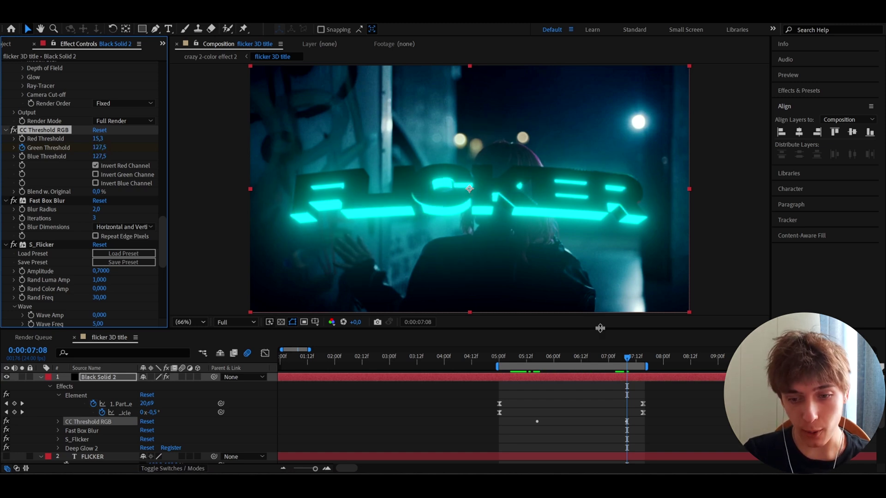
# Step: Test inverting the green channel, preview the flicker, then add a new adjustment layer on top
pyautogui.moveTo(607, 361); pyautogui.dragTo(579, 360)
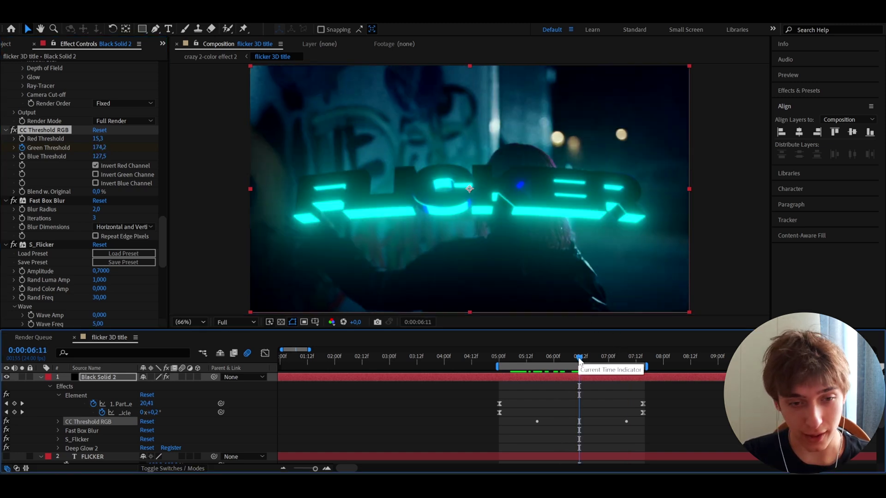
pyautogui.click(94, 176)
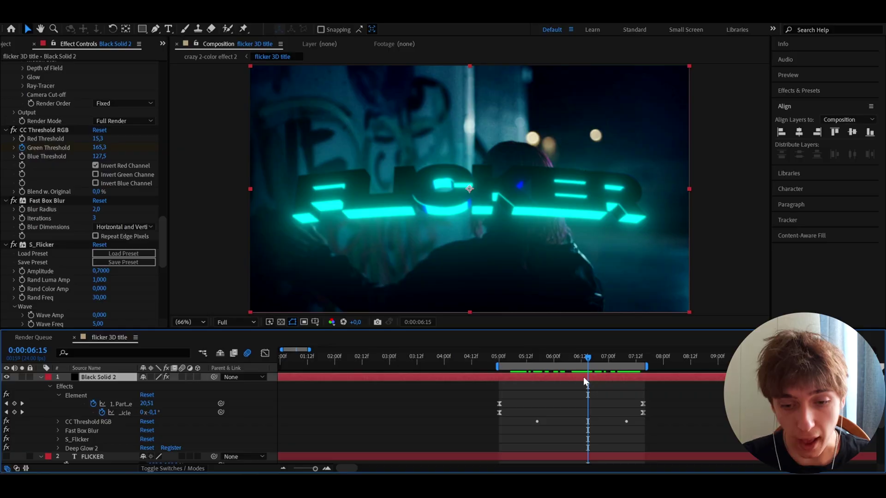
pyautogui.press('space')
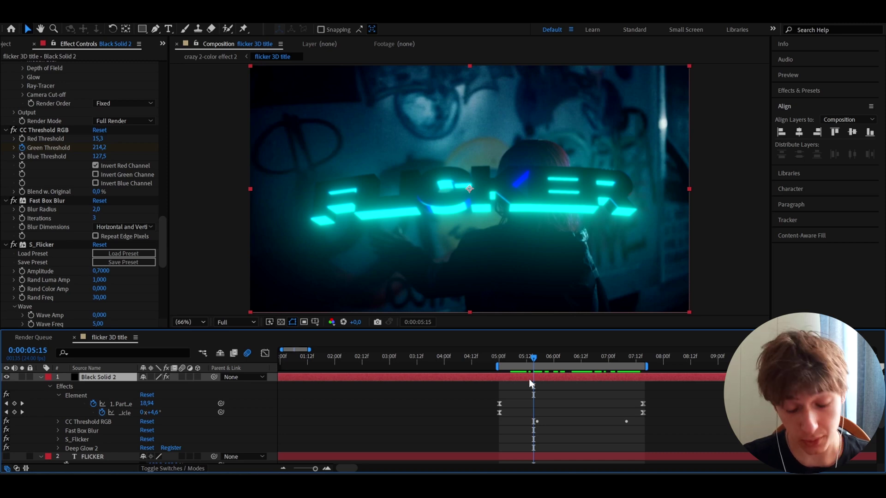
pyautogui.hotkey('ctrl', 'alt', 'y')
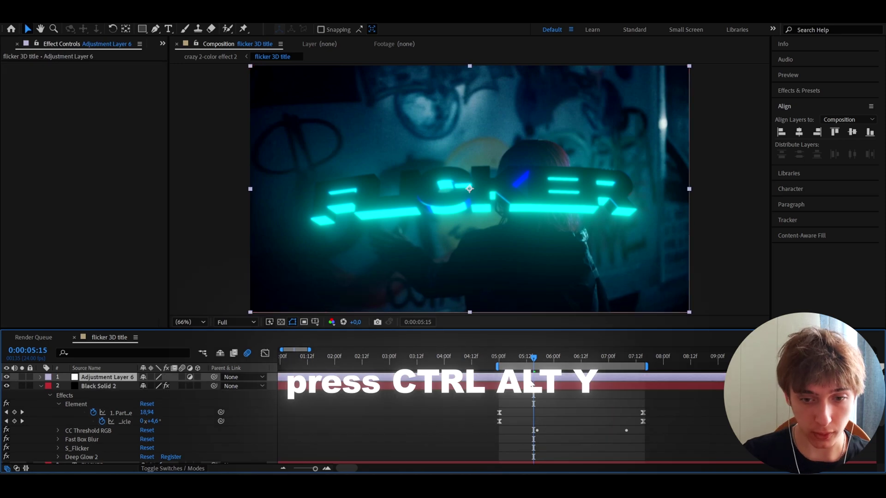
# Step: Split the adjustment layer, delete the first half and trim its end to span 5:15–6:00
pyautogui.hotkey('ctrl', 'shift', 'd')
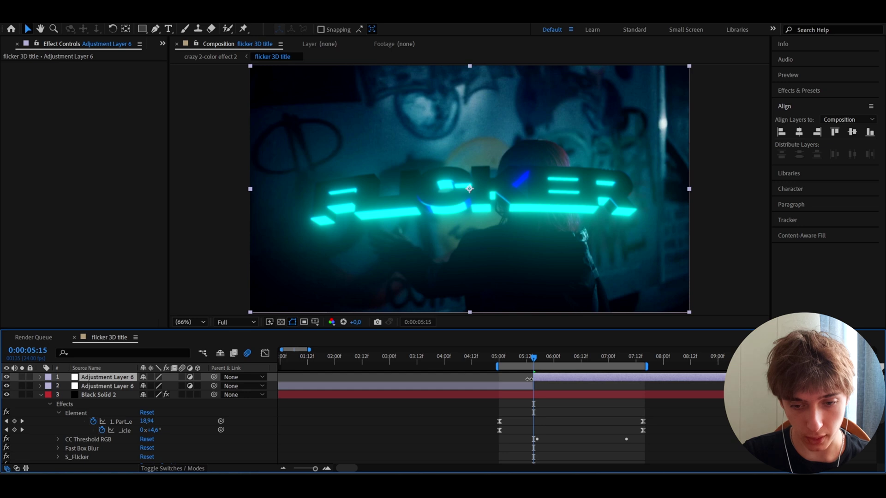
pyautogui.click(527, 384)
pyautogui.press('Delete')
pyautogui.press('=')
pyautogui.press('=')
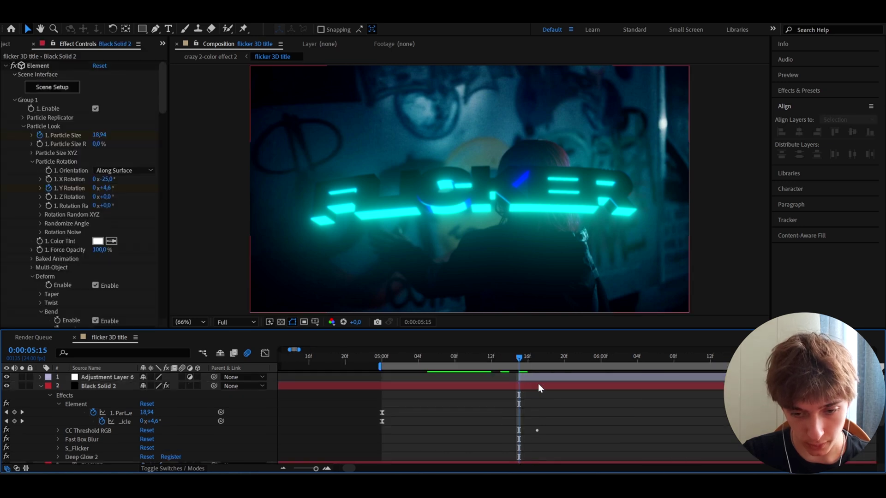
pyautogui.moveTo(519, 356); pyautogui.dragTo(598, 355)
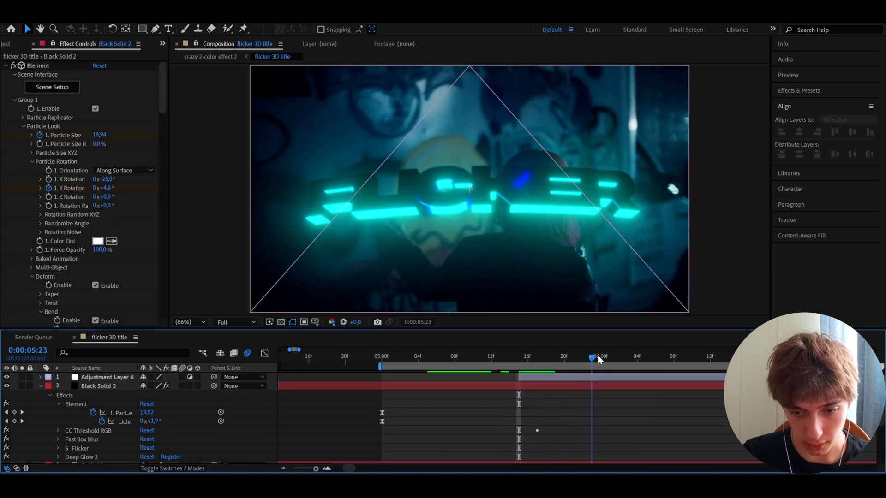
pyautogui.click(596, 378)
pyautogui.hotkey('alt', ']')
pyautogui.press('i')
# Step: Apply S_Flicker to the adjustment layer with Amplitude 1.04
pyautogui.click(514, 389)
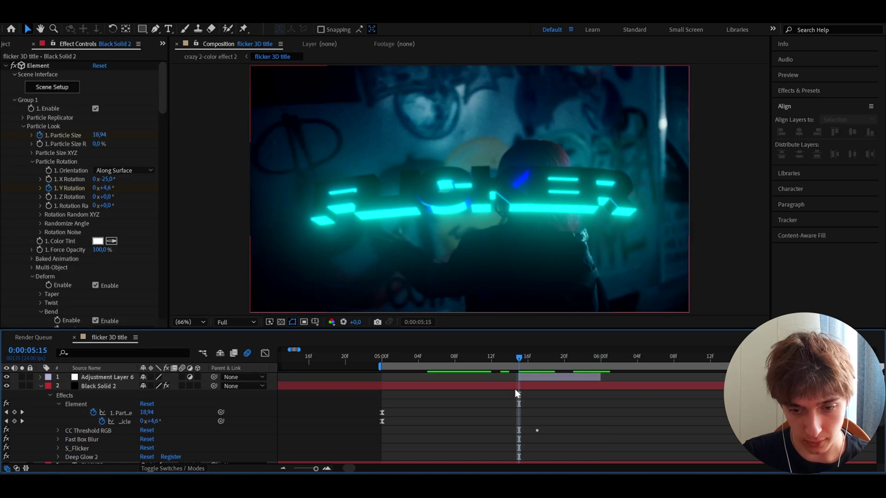
pyautogui.click(526, 379)
pyautogui.hotkey('ctrl', 'space')
pyautogui.write('s_flic')
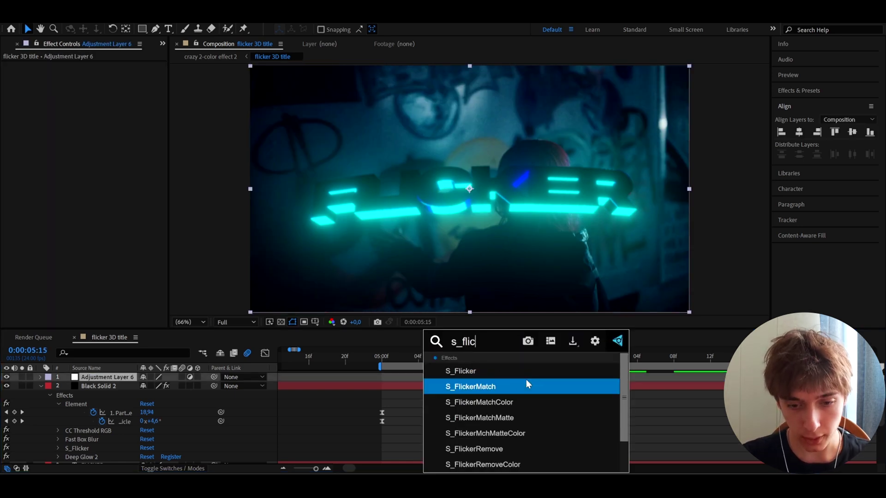
pyautogui.press('Return')
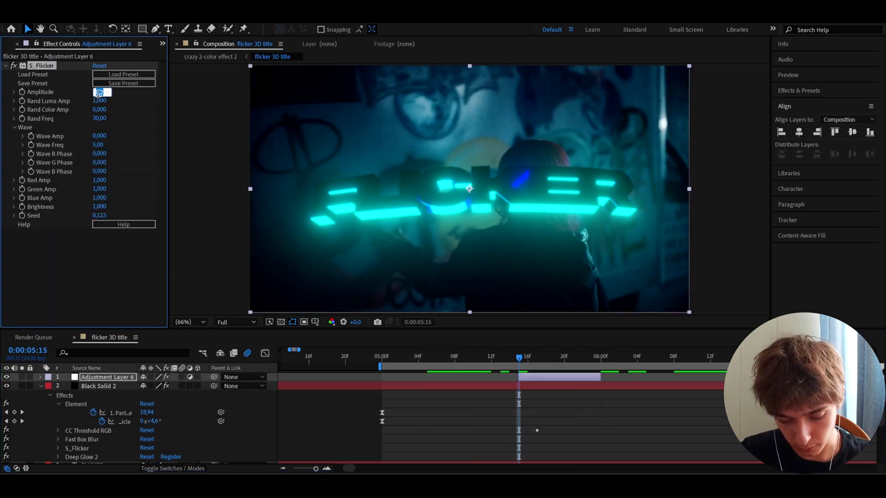
pyautogui.press('Return')
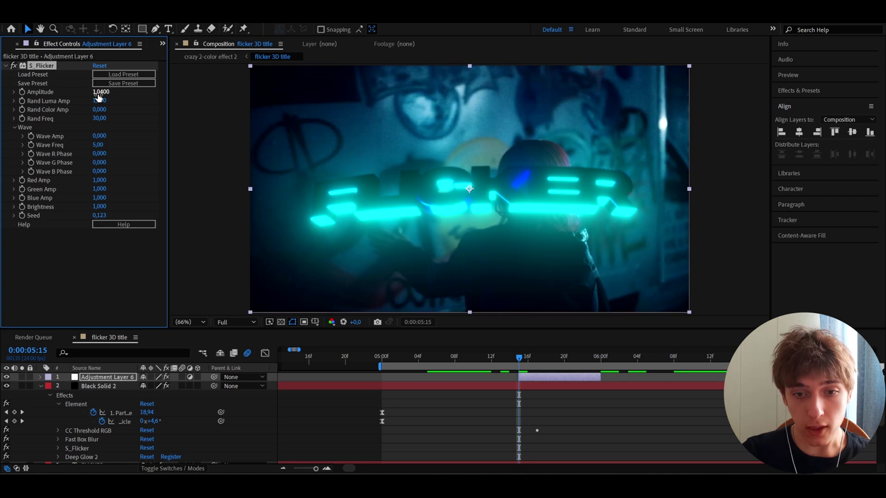
pyautogui.moveTo(538, 360); pyautogui.dragTo(523, 368)
pyautogui.click(522, 379)
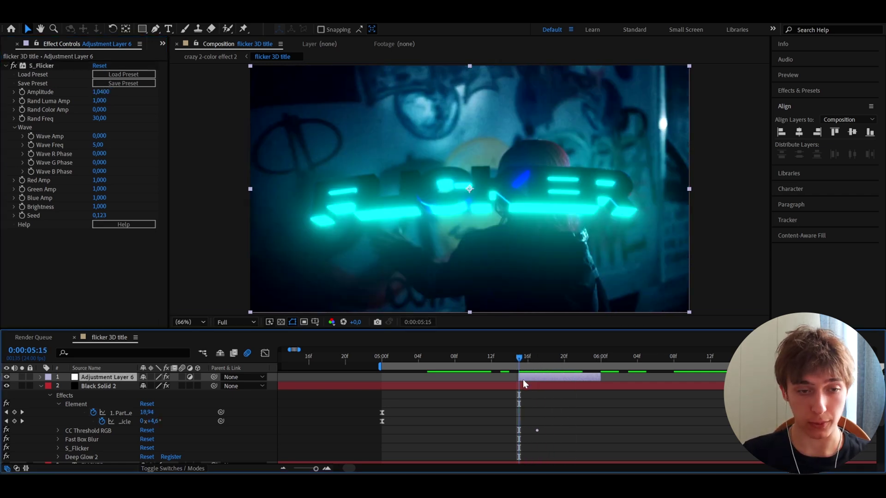
# Step: Add Noise at 41% and Deep Glow 2 to the flicker adjustment layer
pyautogui.hotkey('ctrl', 'space')
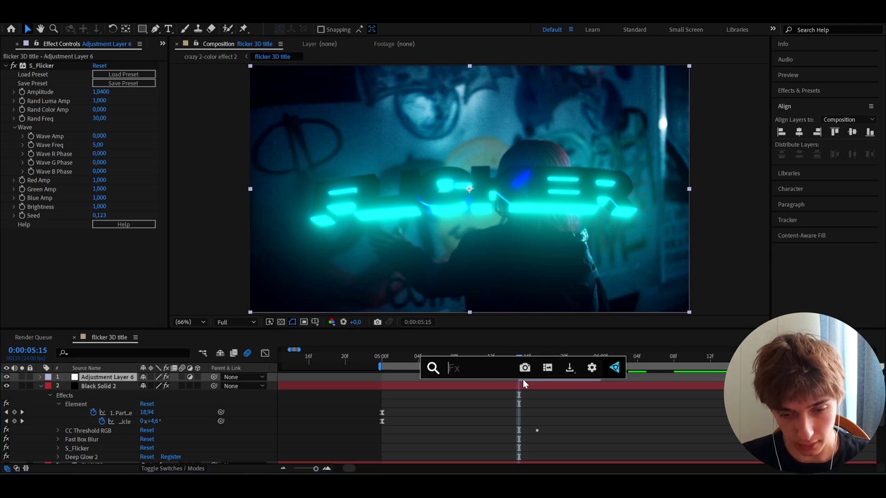
pyautogui.write('noise')
pyautogui.click(496, 371)
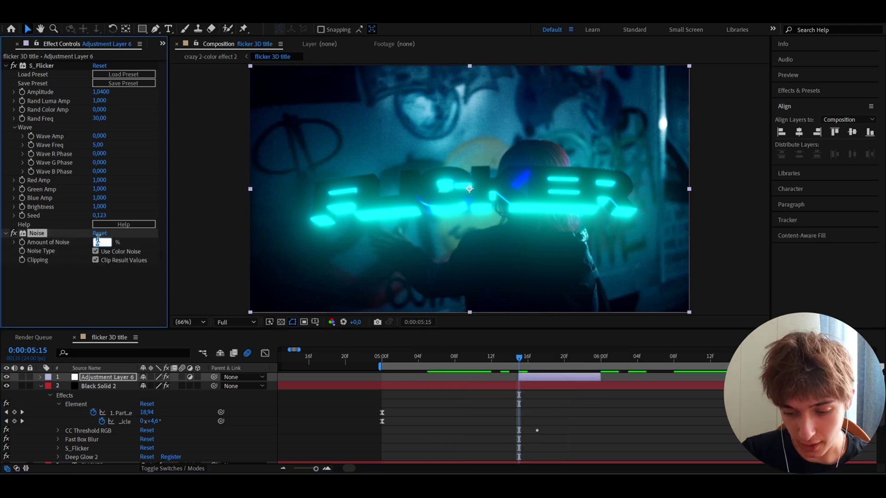
pyautogui.press('Return')
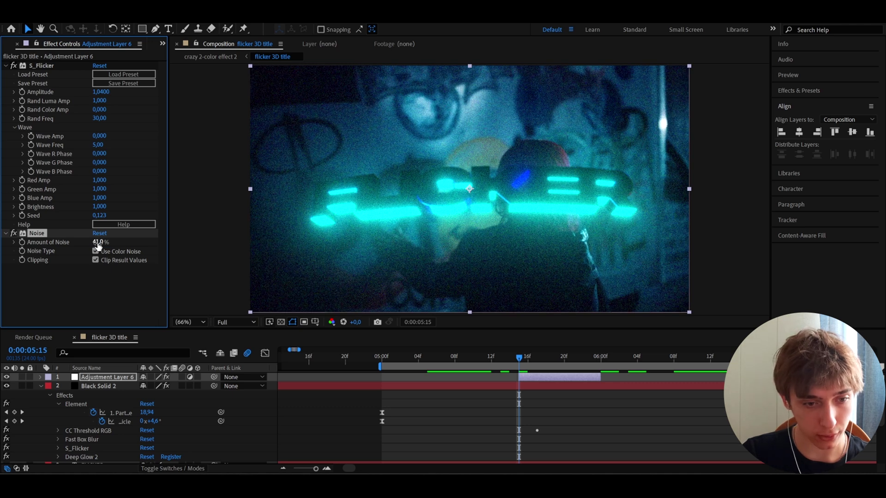
pyautogui.click(394, 371)
pyautogui.hotkey('ctrl', 'space')
pyautogui.write('deep')
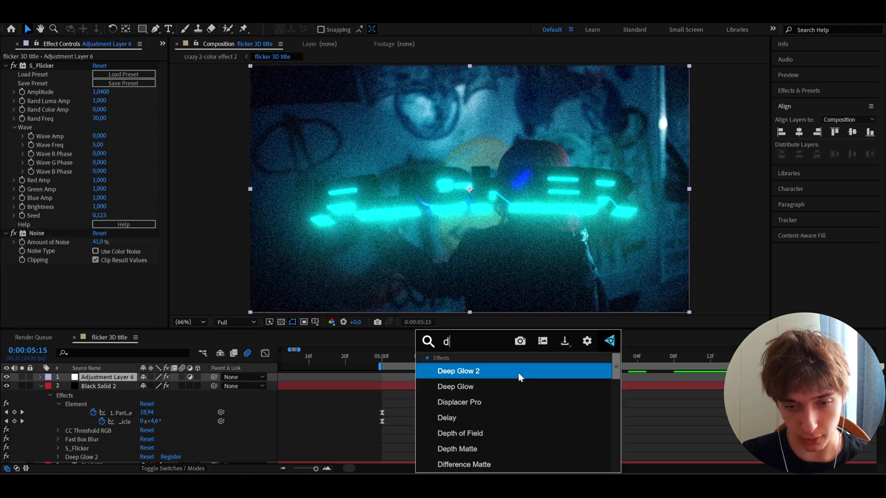
pyautogui.click(518, 372)
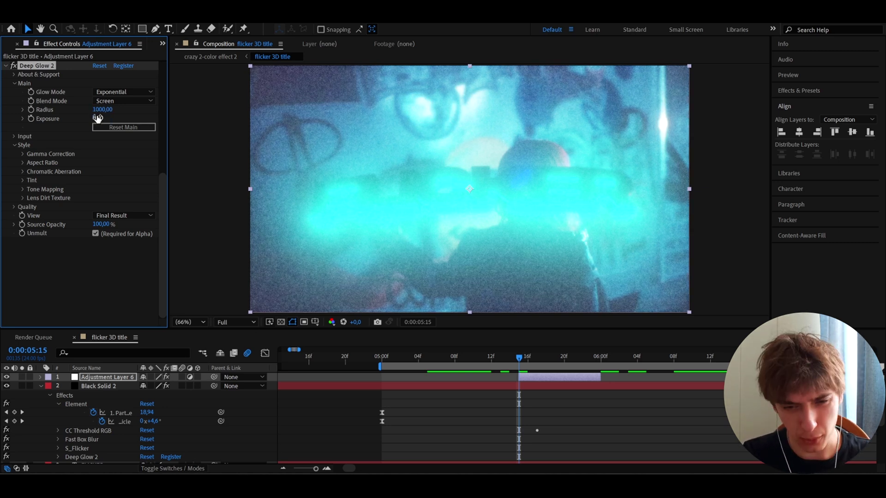
# Step: Add S_Hotspots with Threshold 0.7 and set the viewer magnification to Fit
pyautogui.hotkey('ctrl', 'space')
pyautogui.write('s_hot')
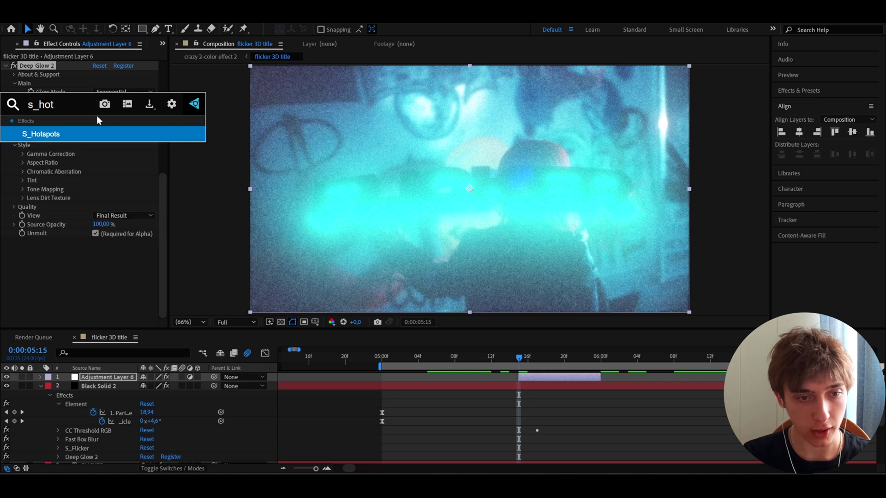
pyautogui.click(91, 130)
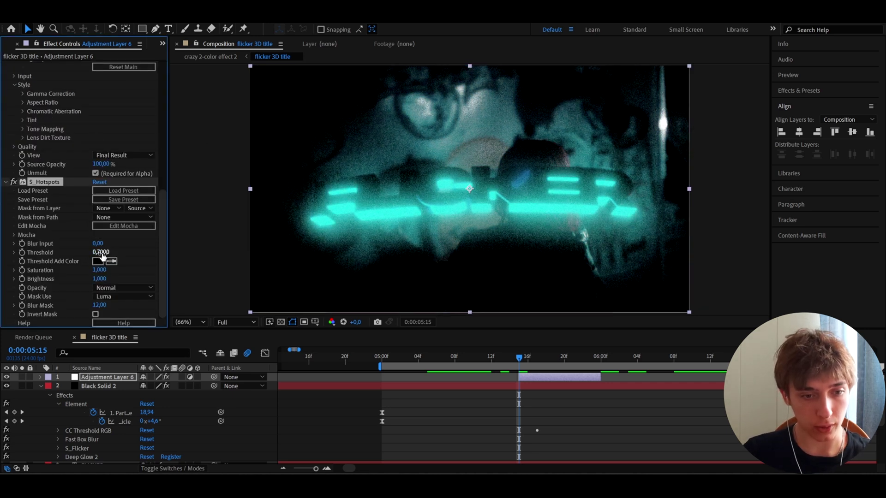
pyautogui.moveTo(527, 361); pyautogui.dragTo(564, 358)
pyautogui.scroll(-7, 491, 262)
pyautogui.scroll(5, 491, 264)
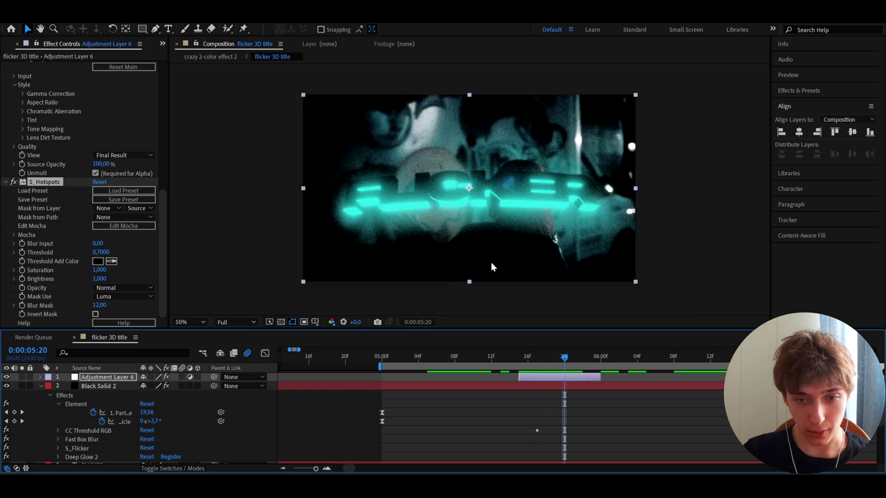
pyautogui.click(189, 321)
pyautogui.click(196, 135)
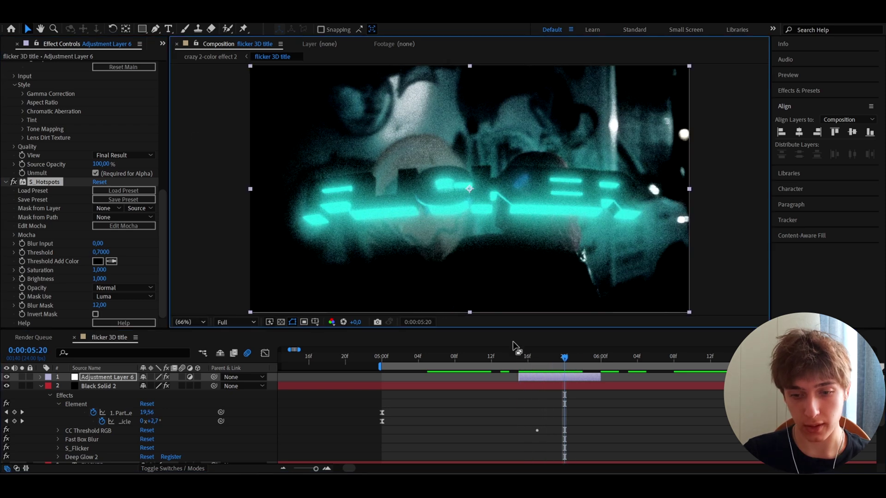
pyautogui.moveTo(526, 360); pyautogui.dragTo(487, 370)
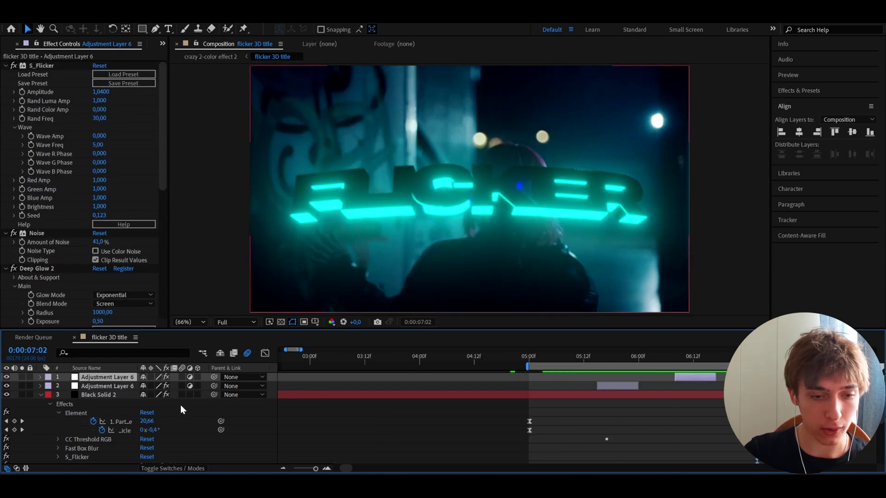
# Step: Enable motion blur on Black Solid 2 and scrub the timeline to check it
pyautogui.click(182, 394)
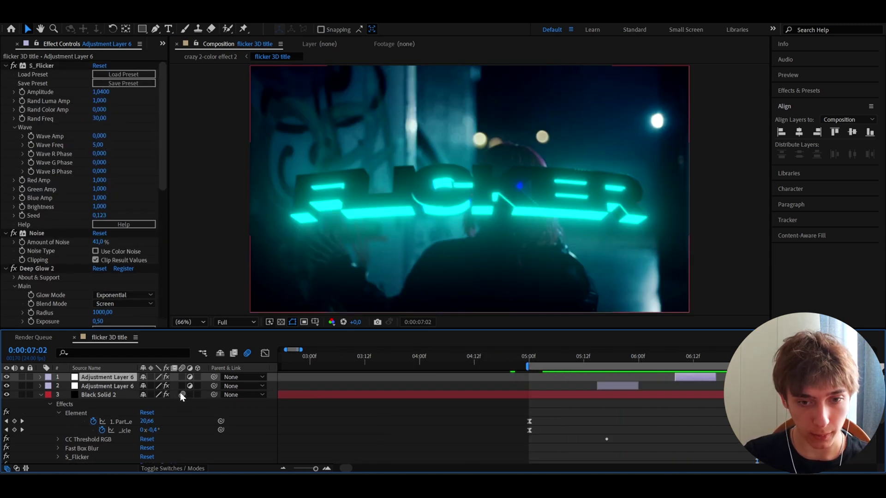
pyautogui.moveTo(580, 357); pyautogui.dragTo(724, 349)
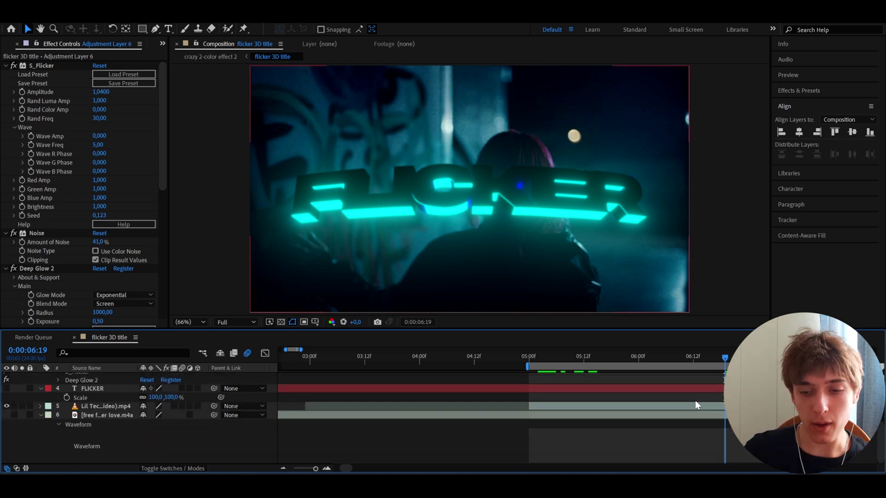
pyautogui.scroll(-4, 682, 407)
# Step: Add an adjustment layer above the video clip with CC Vignette at Amount 272
pyautogui.click(683, 407)
pyautogui.hotkey('ctrl', 'alt', 'y')
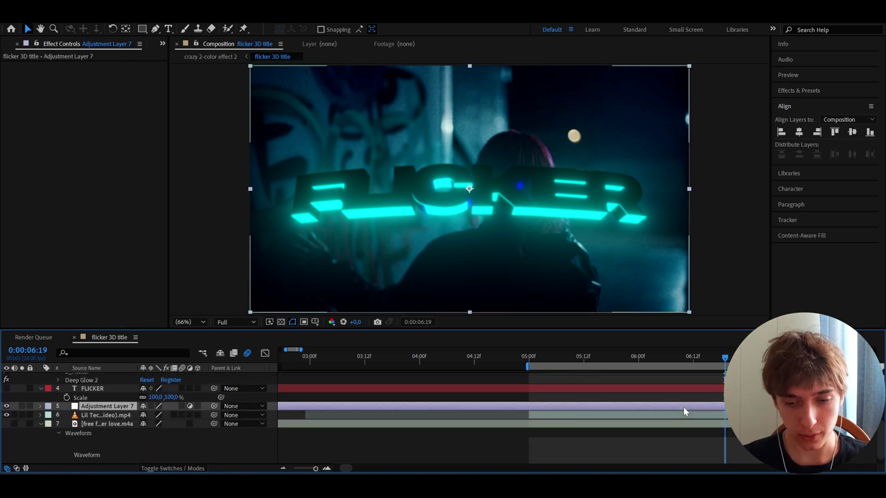
pyautogui.hotkey('ctrl', 'space')
pyautogui.write('cc v')
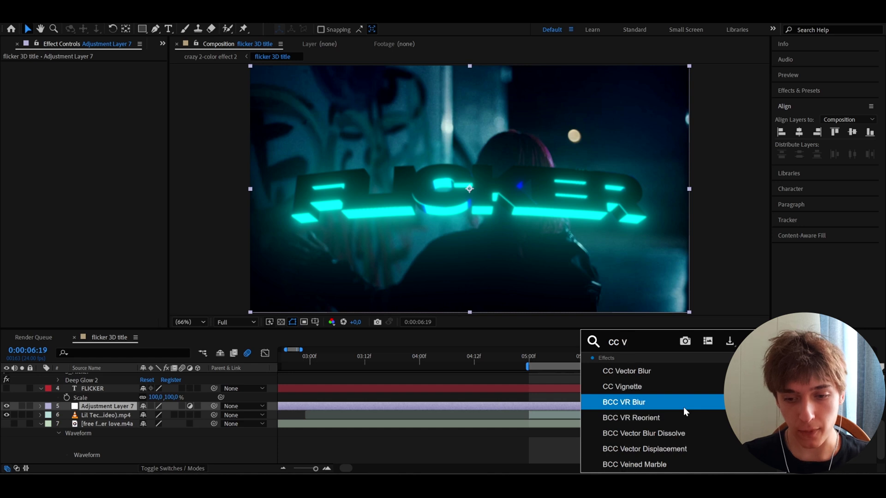
pyautogui.click(629, 389)
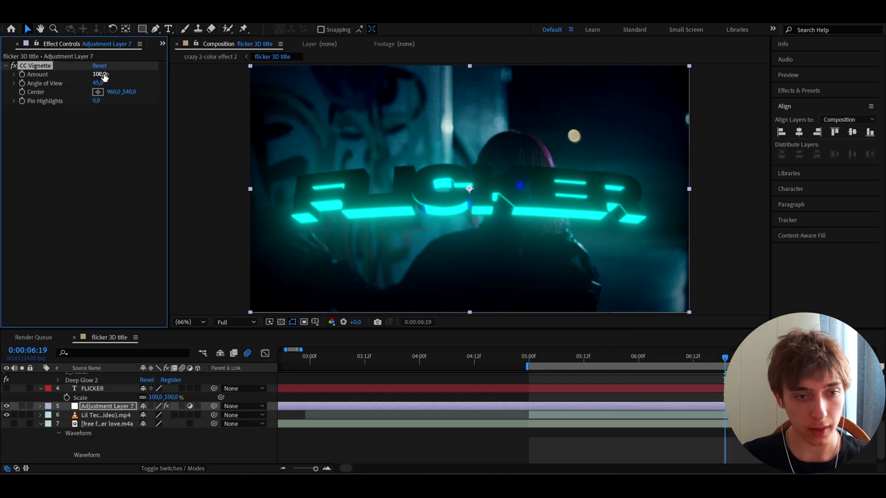
pyautogui.moveTo(128, 74); pyautogui.dragTo(147, 75)
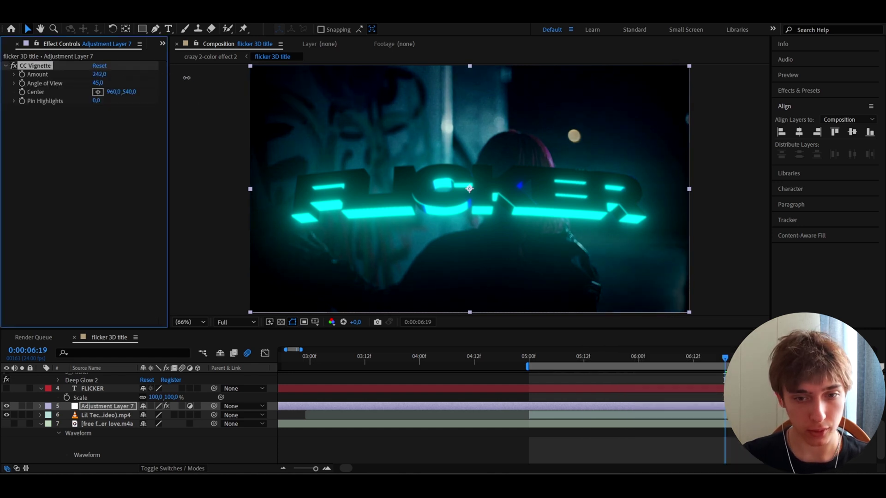